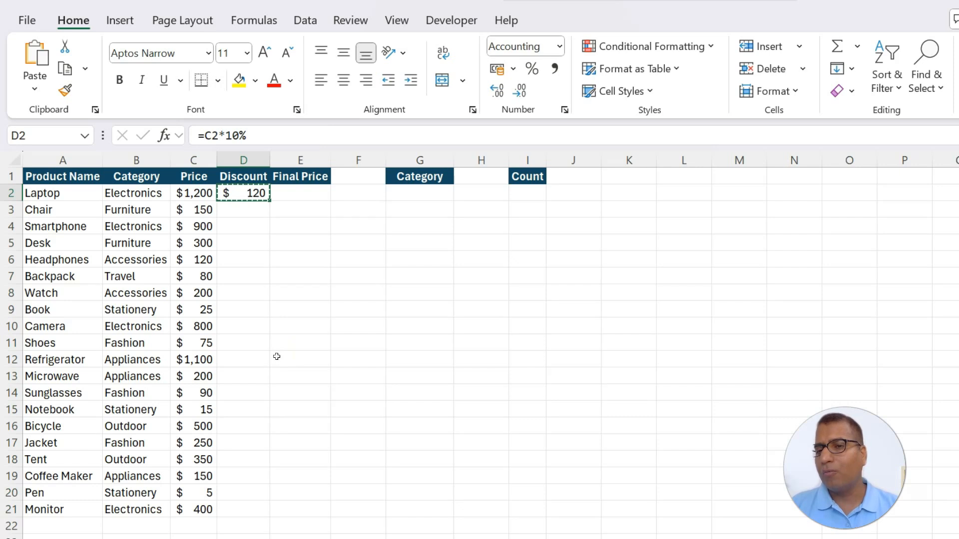
Change the Discount formula in D2 to the array formula =C2:C21*10% covering the whole Price column
{"action": "left_click", "coordinate": [209, 136]}
{"action": "double_click", "coordinate": [209, 135]}
{"action": "left_click_drag", "start_coordinate": [192, 193], "coordinate": [195, 379]}
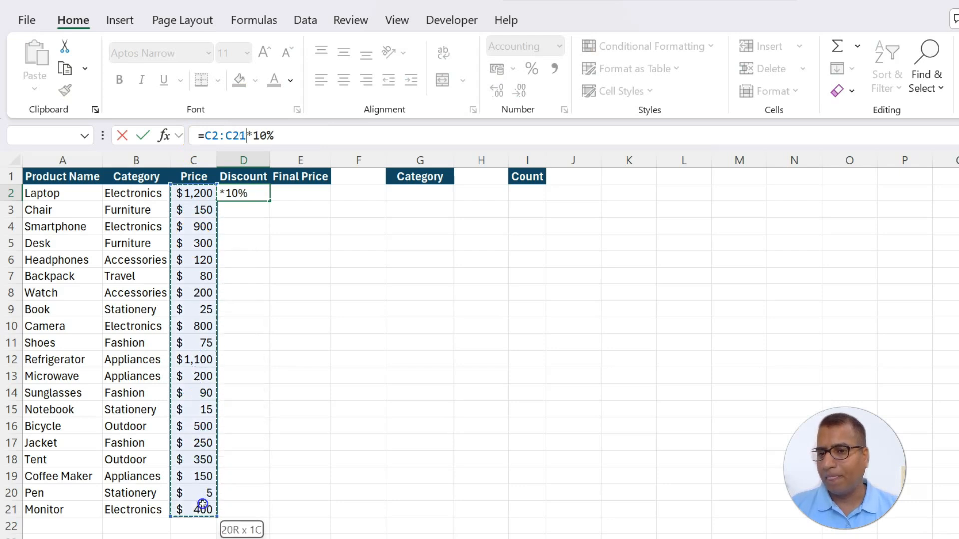
{"action": "left_click_drag", "start_coordinate": [202, 504], "coordinate": [202, 503]}
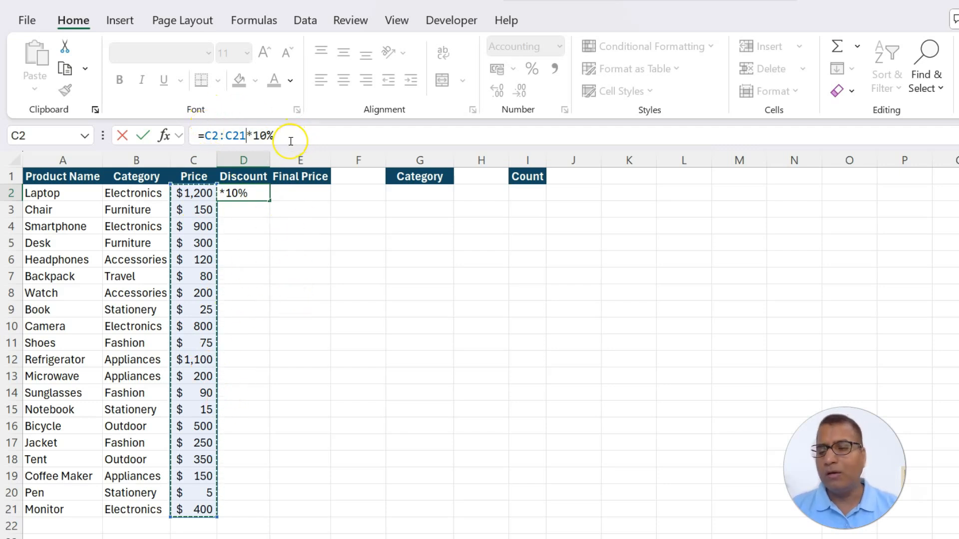
{"action": "key", "text": "Return"}
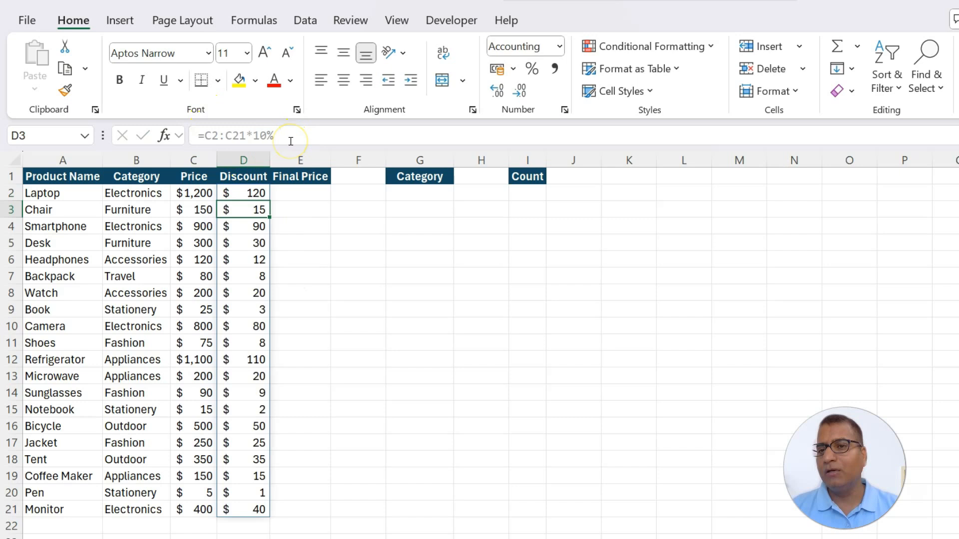
Examine the spilled Discount range D2:D21, comparing the formula shown for D2 with those of the cells beneath it
{"action": "left_click", "coordinate": [238, 191]}
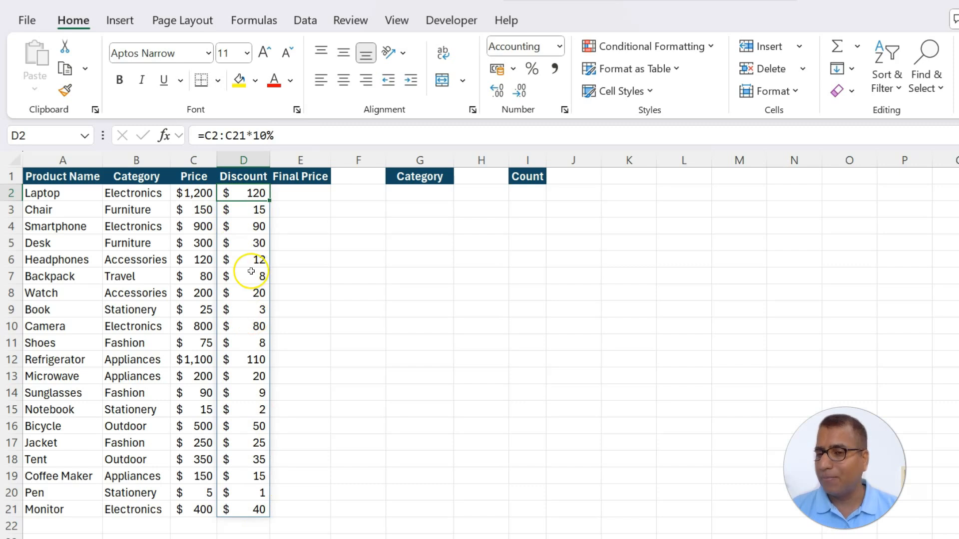
{"action": "left_click", "coordinate": [333, 256]}
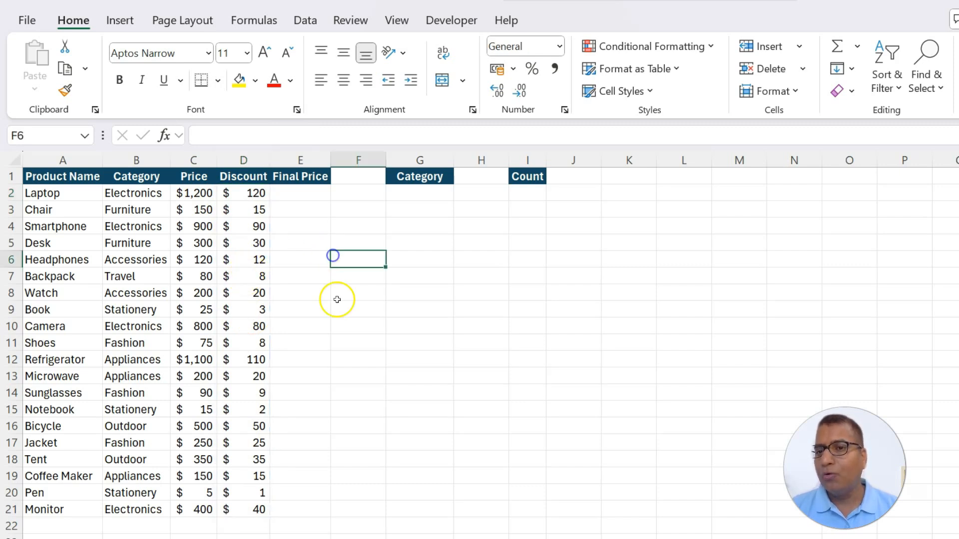
{"action": "left_click", "coordinate": [245, 192]}
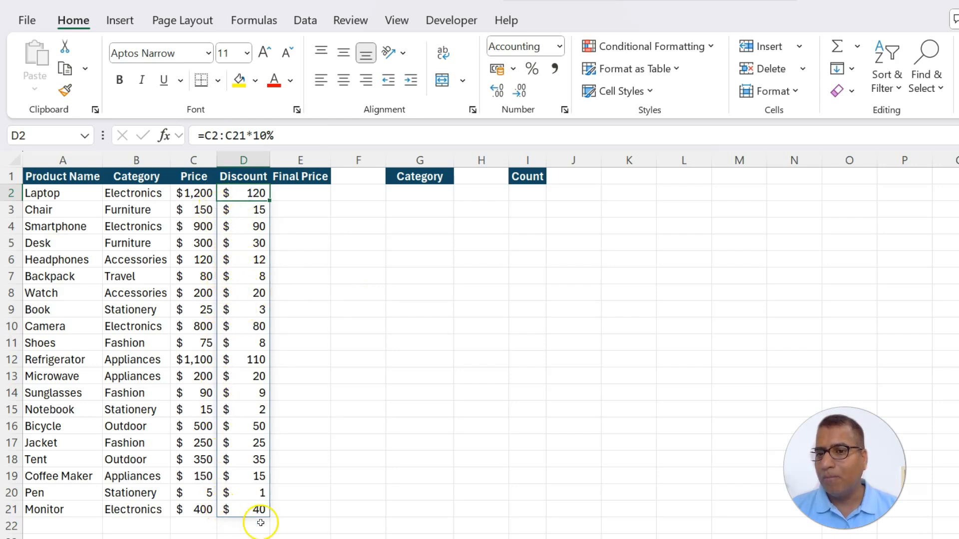
{"action": "left_click", "coordinate": [257, 324]}
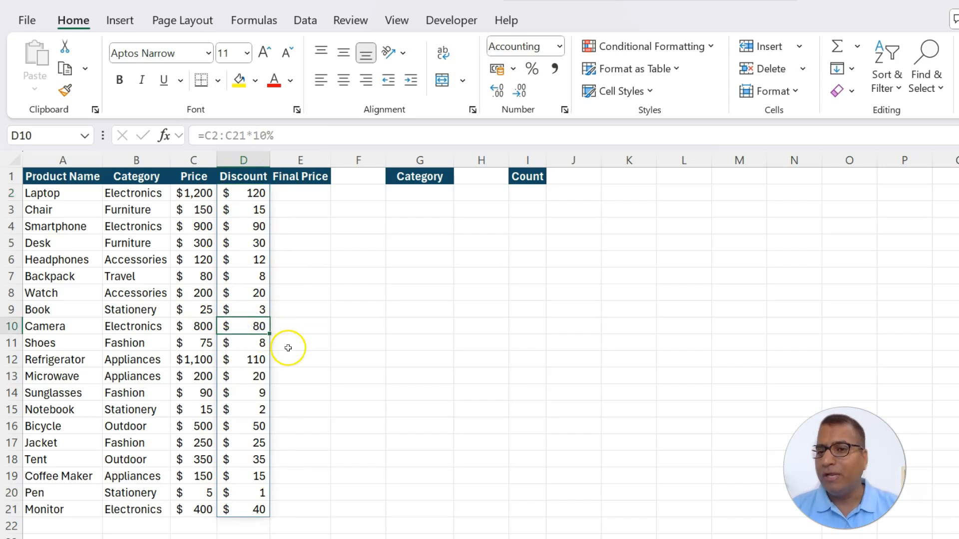
{"action": "key", "text": "Up"}
{"action": "key", "text": "Up"}
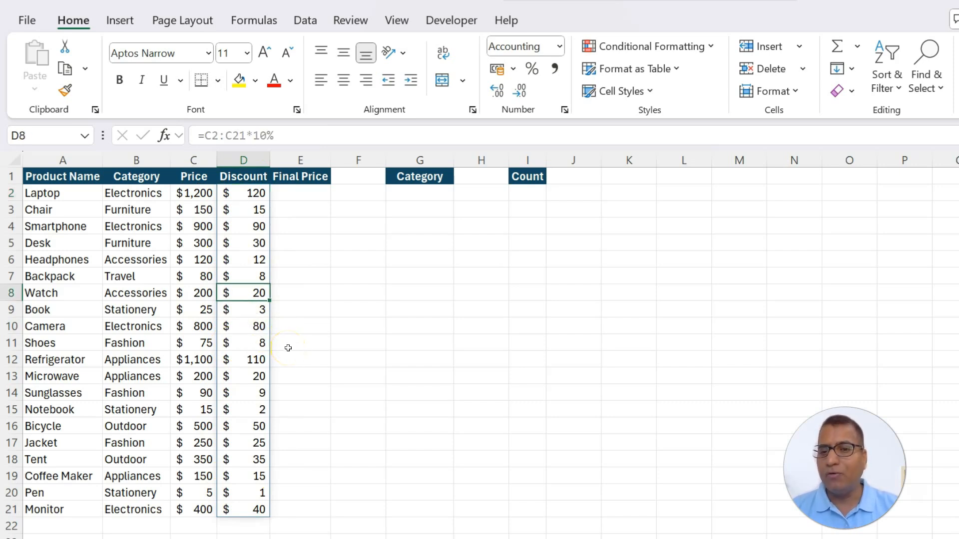
{"action": "key", "text": "Up"}
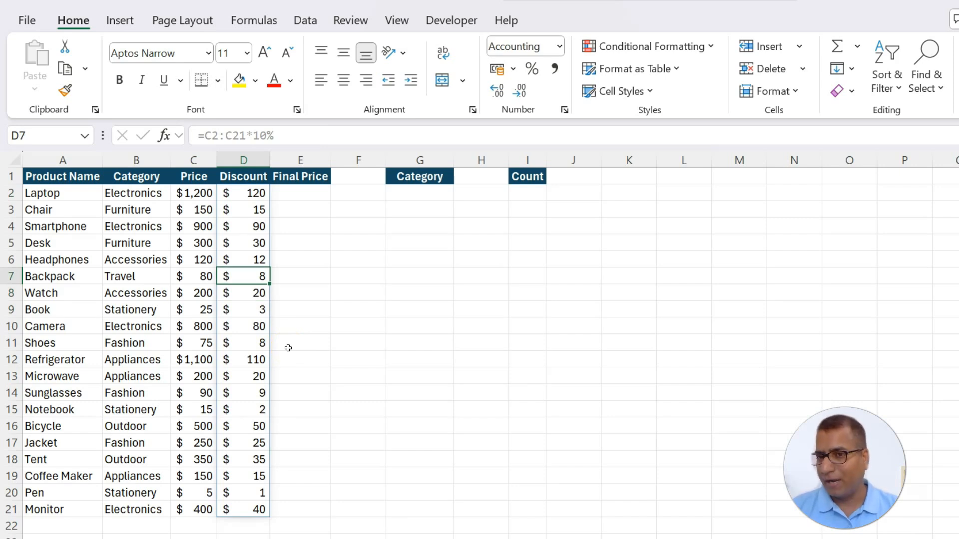
{"action": "key", "text": "Up"}
{"action": "key", "text": "Up"}
{"action": "key", "text": "Up"}
{"action": "key", "text": "Up"}
{"action": "key", "text": "Up"}
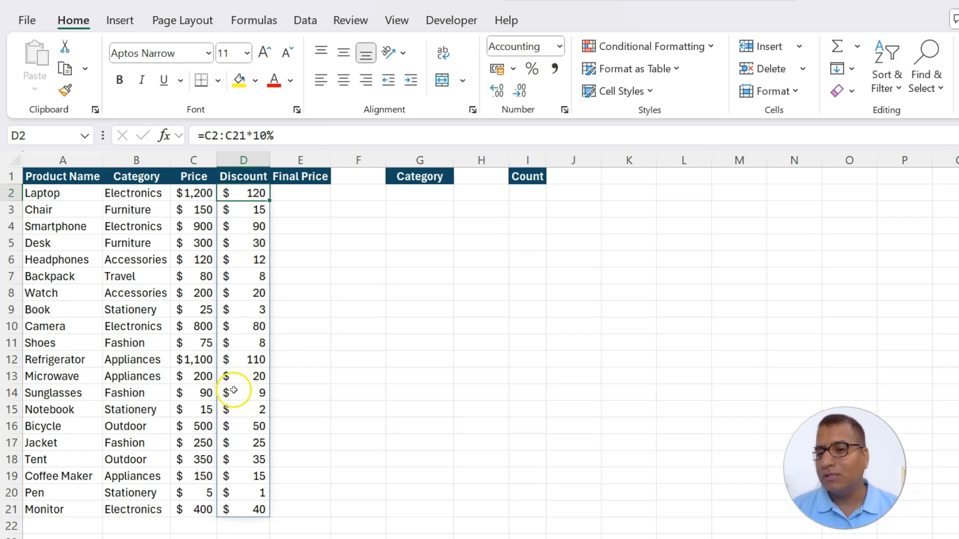
{"action": "left_click", "coordinate": [255, 508]}
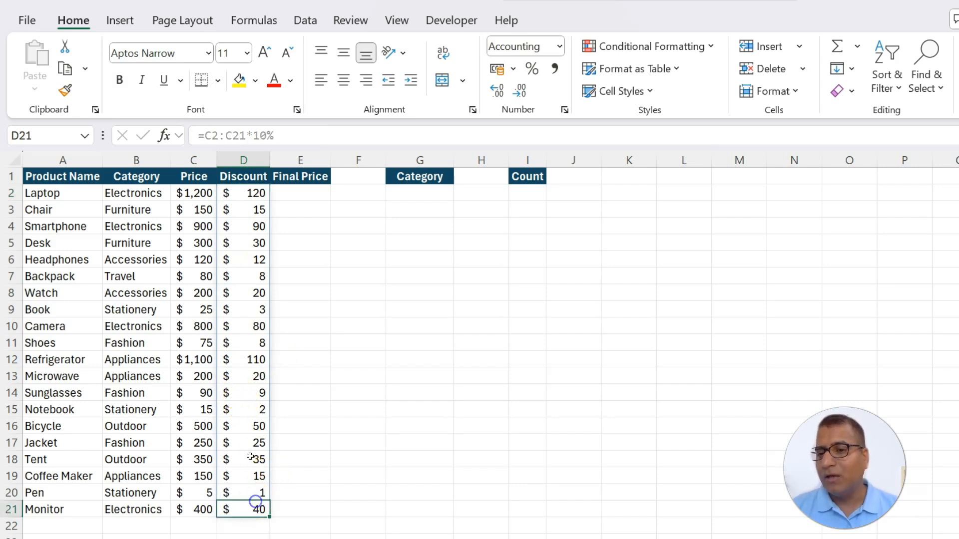
{"action": "left_click", "coordinate": [240, 311]}
{"action": "left_click", "coordinate": [246, 227]}
{"action": "left_click", "coordinate": [251, 193]}
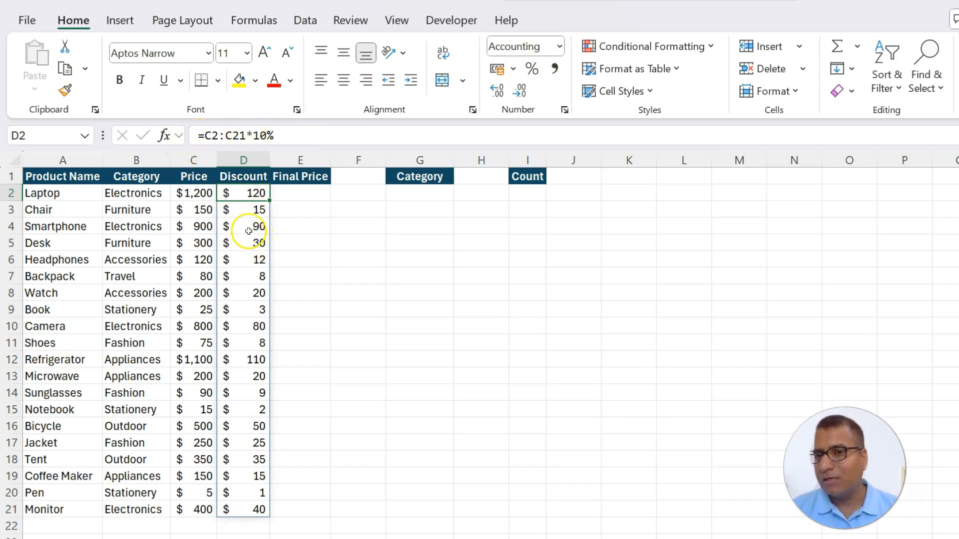
{"action": "left_click", "coordinate": [248, 310]}
{"action": "left_click", "coordinate": [258, 392]}
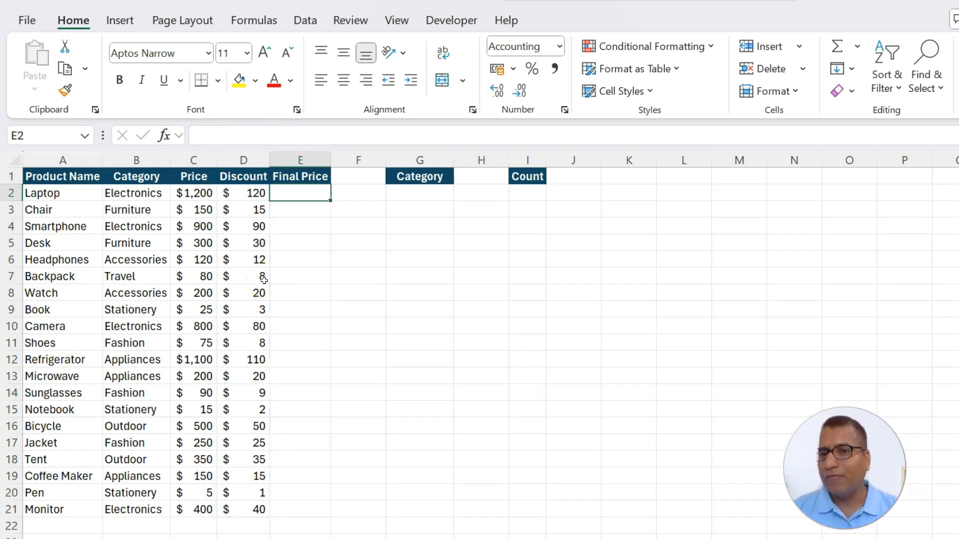
Try the single-row formula =C2-D2 for the Final Price in E2, and clear the cell again
{"action": "type", "text": "="}
{"action": "key", "text": "Left"}
{"action": "key", "text": "Left"}
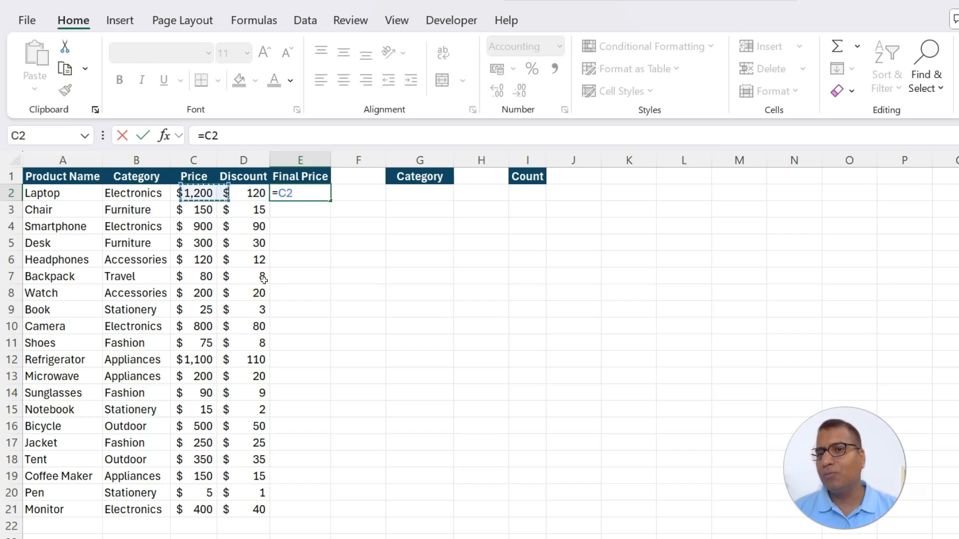
{"action": "type", "text": "-"}
{"action": "key", "text": "Left"}
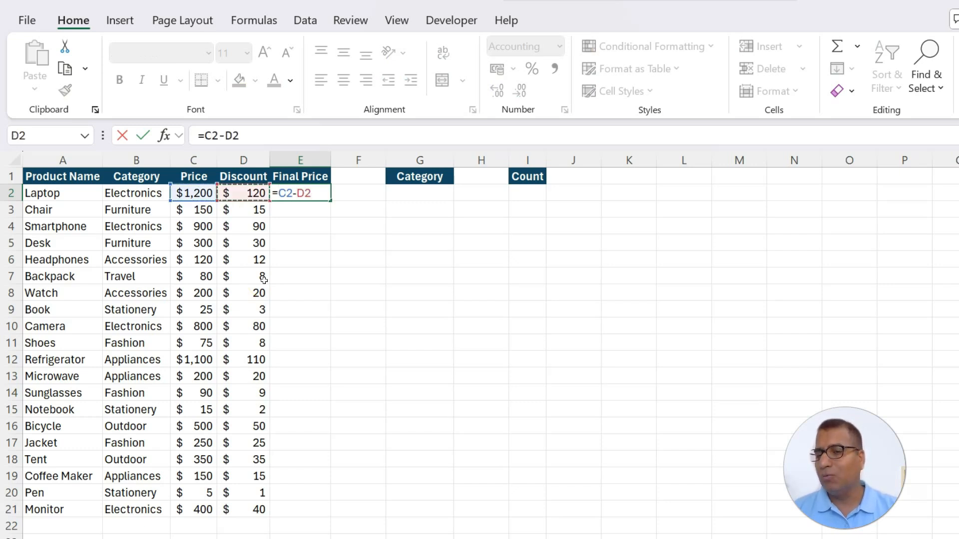
{"action": "key", "text": "Return"}
{"action": "key", "text": "Up"}
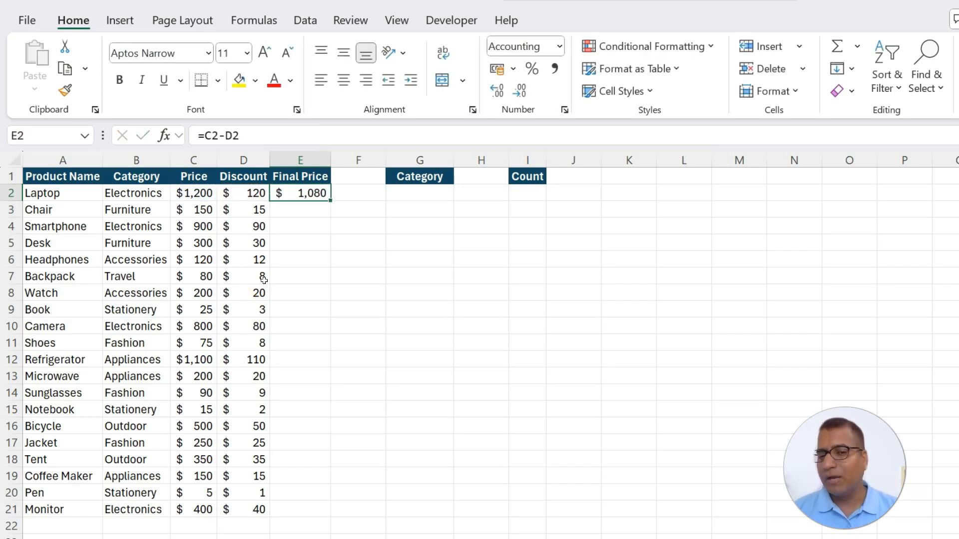
{"action": "key", "text": "Delete"}
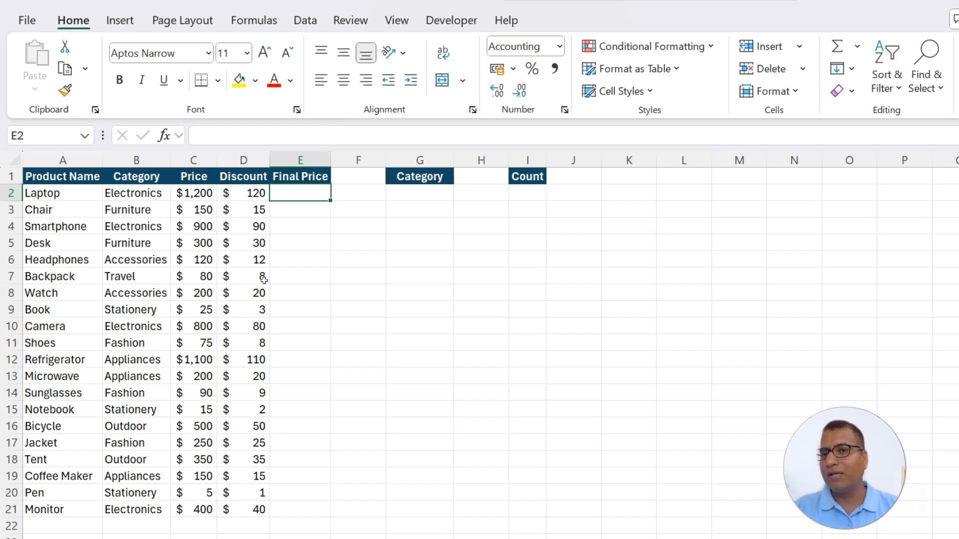
Calculate all Final Prices from E2 with =C2:C21-D2#, subtracting the spilled Discount range from the Price range
{"action": "type", "text": "="}
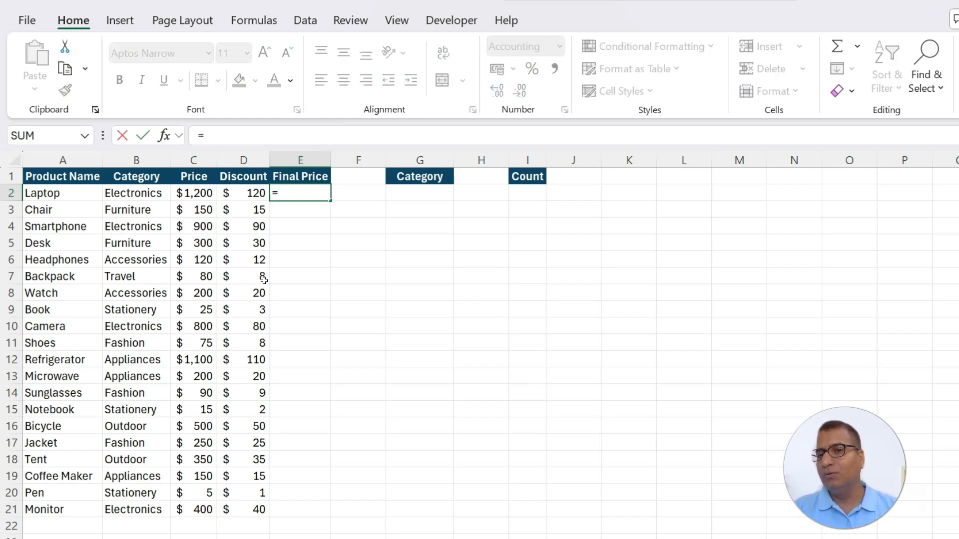
{"action": "left_click_drag", "start_coordinate": [193, 193], "coordinate": [203, 510]}
{"action": "type", "text": "-"}
{"action": "left_click_drag", "start_coordinate": [247, 194], "coordinate": [252, 517]}
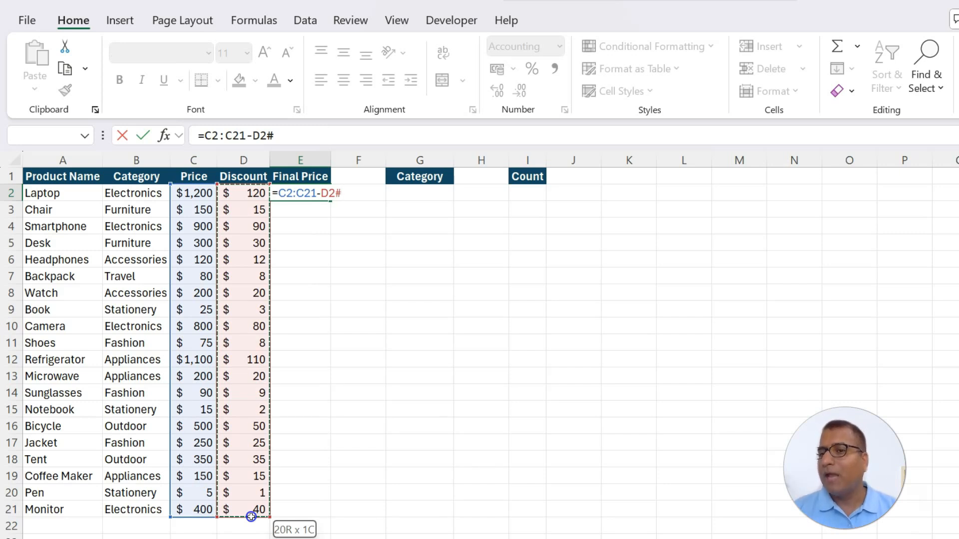
{"action": "left_click_drag", "start_coordinate": [251, 517], "coordinate": [251, 517]}
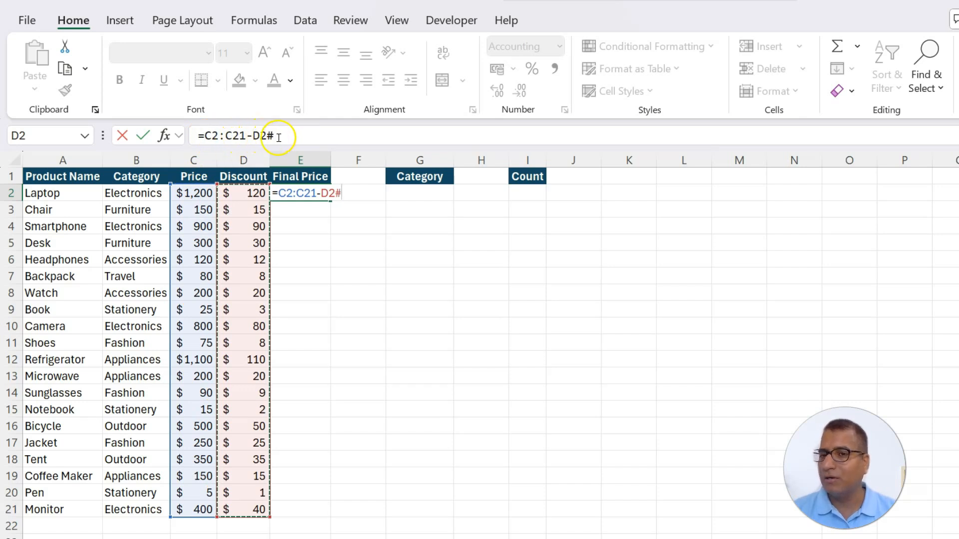
{"action": "double_click", "coordinate": [263, 143]}
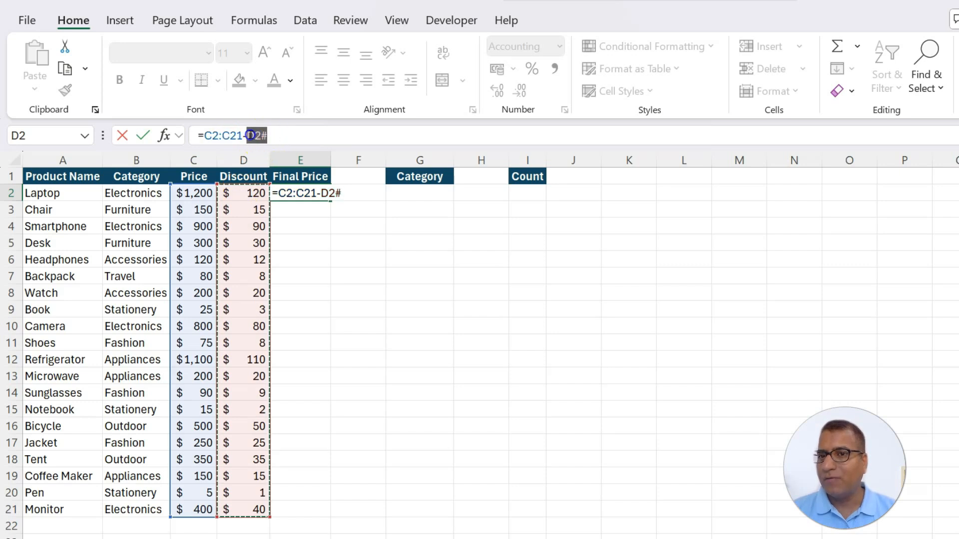
{"action": "key", "text": "BackSpace"}
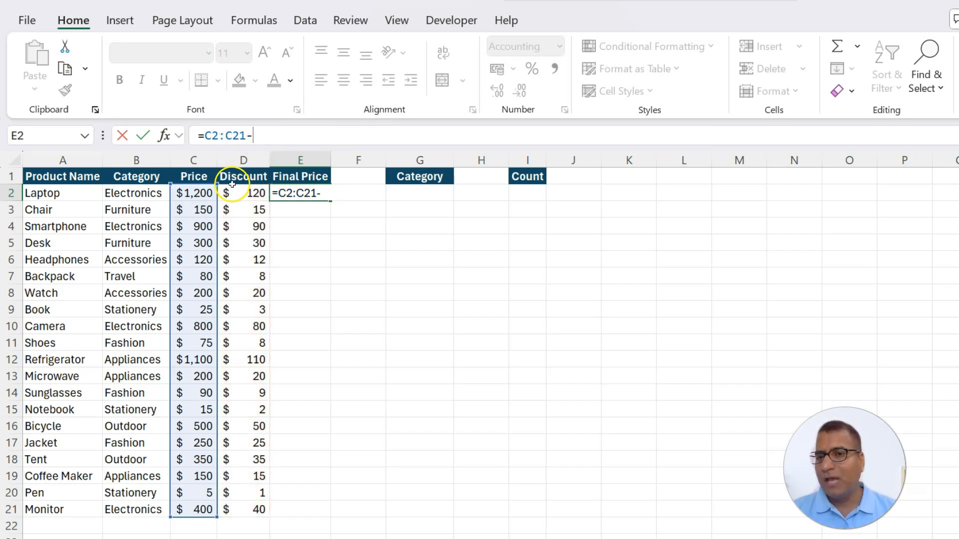
{"action": "left_click_drag", "start_coordinate": [238, 194], "coordinate": [238, 232]}
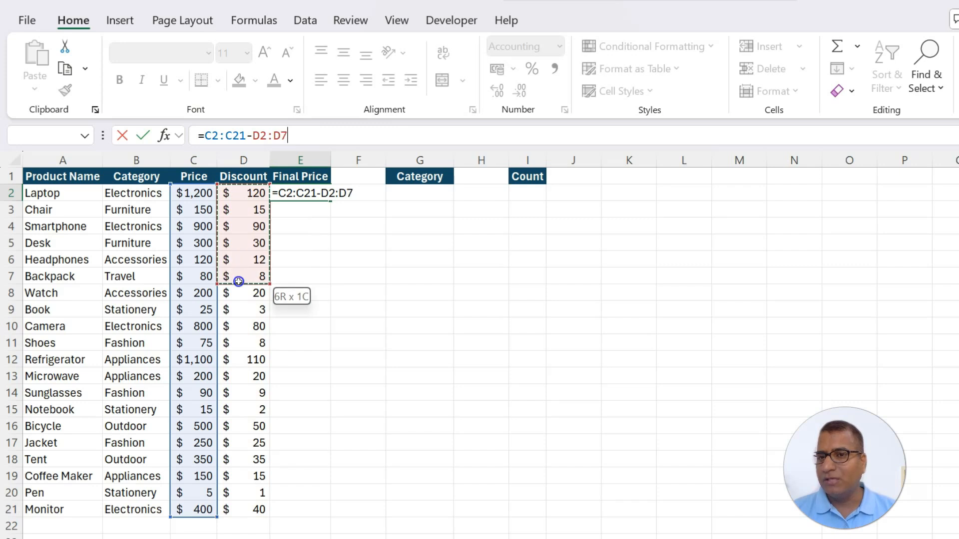
{"action": "left_click_drag", "start_coordinate": [239, 310], "coordinate": [245, 502]}
{"action": "key", "text": "Return"}
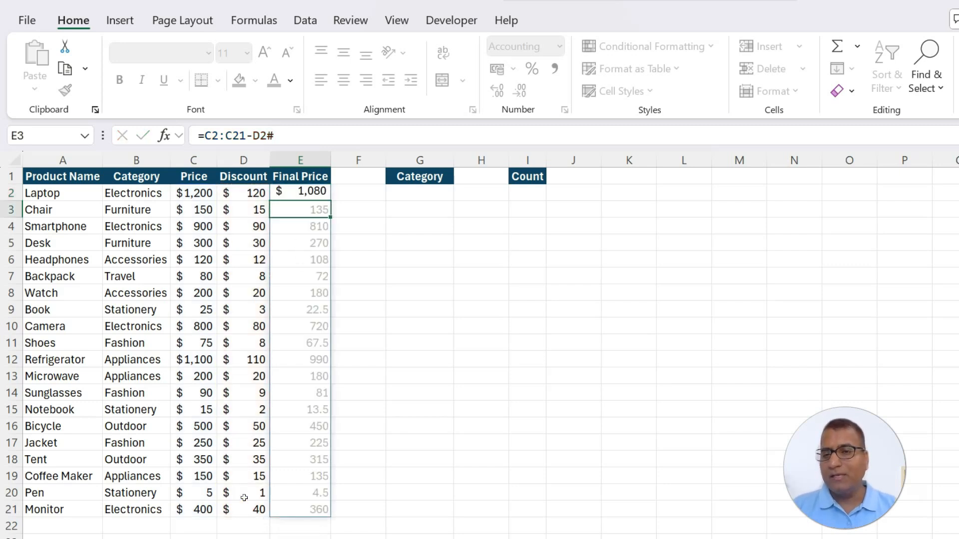
{"action": "key", "text": "Up"}
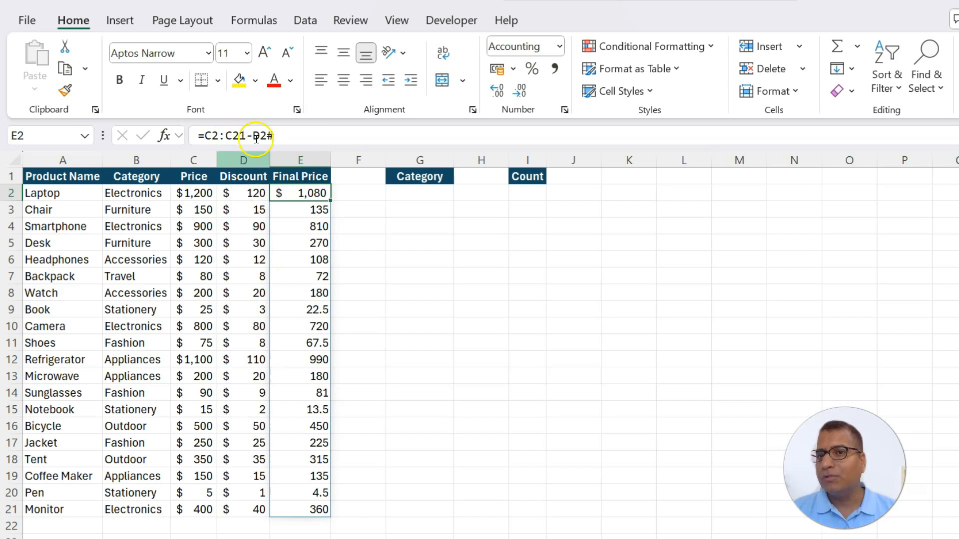
Examine the D2# spill reference in the Final Price formula against the Discount formula in D2, leaving both formulas as they are
{"action": "left_click", "coordinate": [252, 194]}
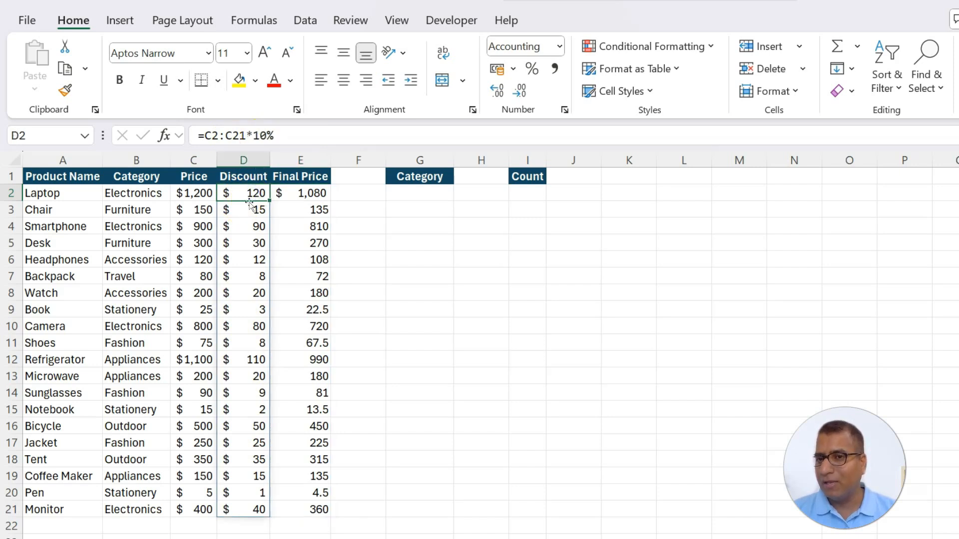
{"action": "left_click", "coordinate": [301, 193]}
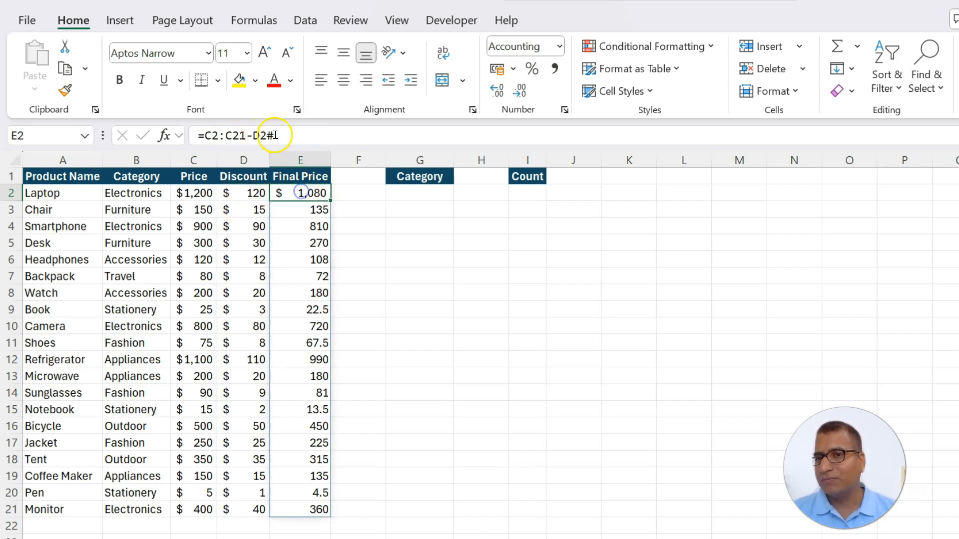
{"action": "left_click", "coordinate": [253, 135]}
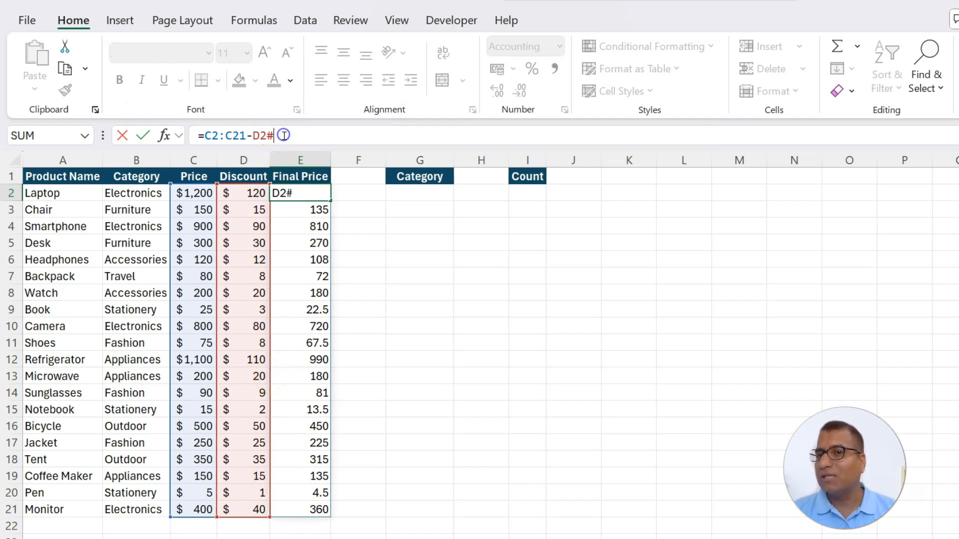
{"action": "key", "text": "ctrl+Return"}
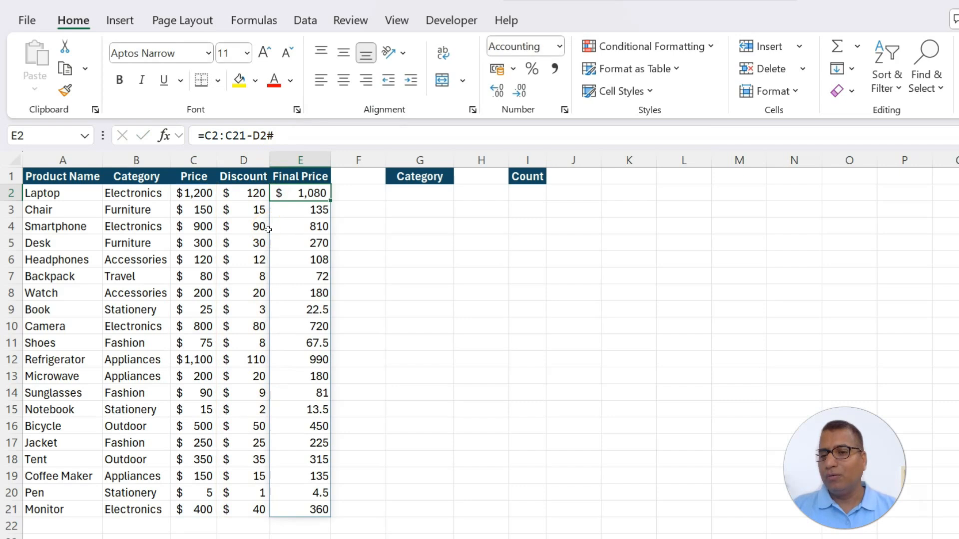
{"action": "key", "text": "ctrl+Down"}
{"action": "key", "text": "ctrl+shift+Up"}
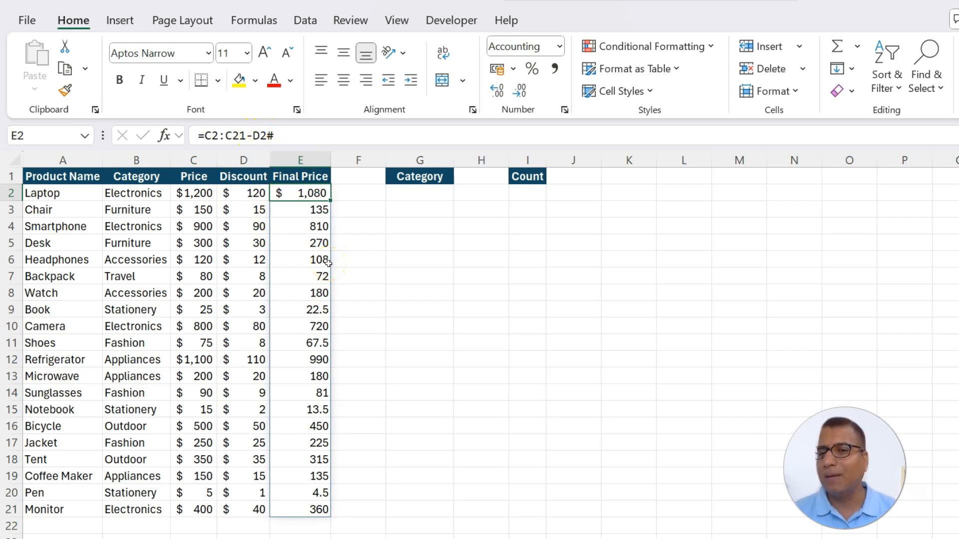
List the distinct product categories from G2 with the formula =UNIQUE(B2:B21)
{"action": "left_click", "coordinate": [425, 191]}
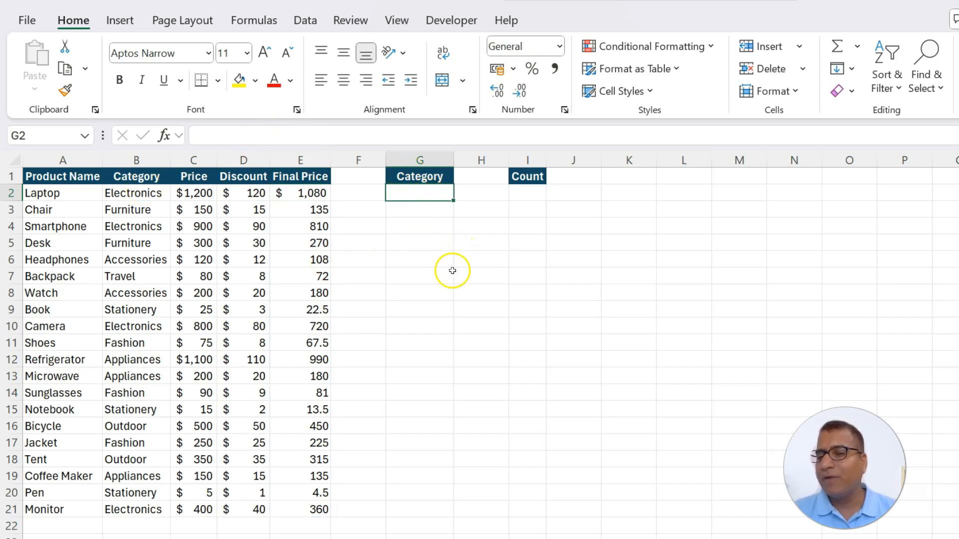
{"action": "type", "text": "=un"}
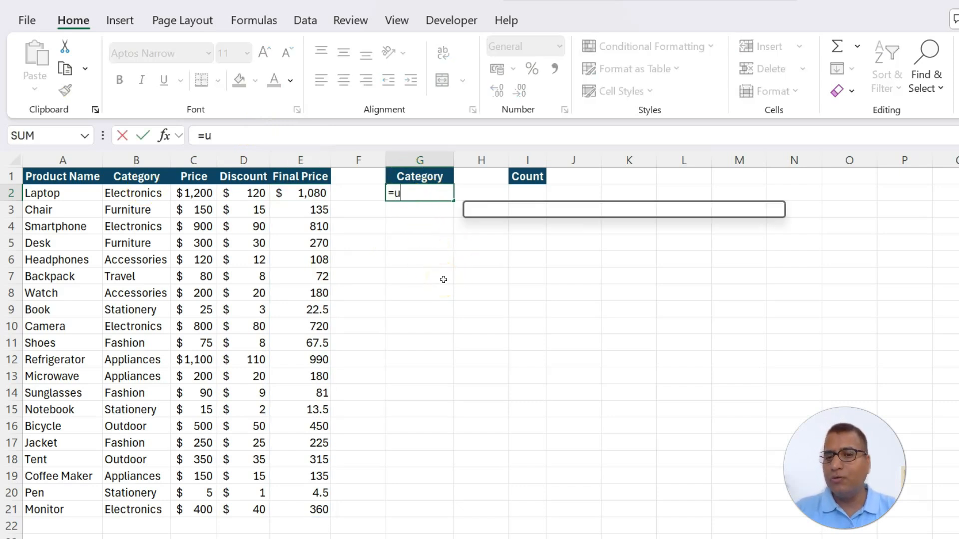
{"action": "key", "text": "Down"}
{"action": "key", "text": "Down"}
{"action": "key", "text": "Tab"}
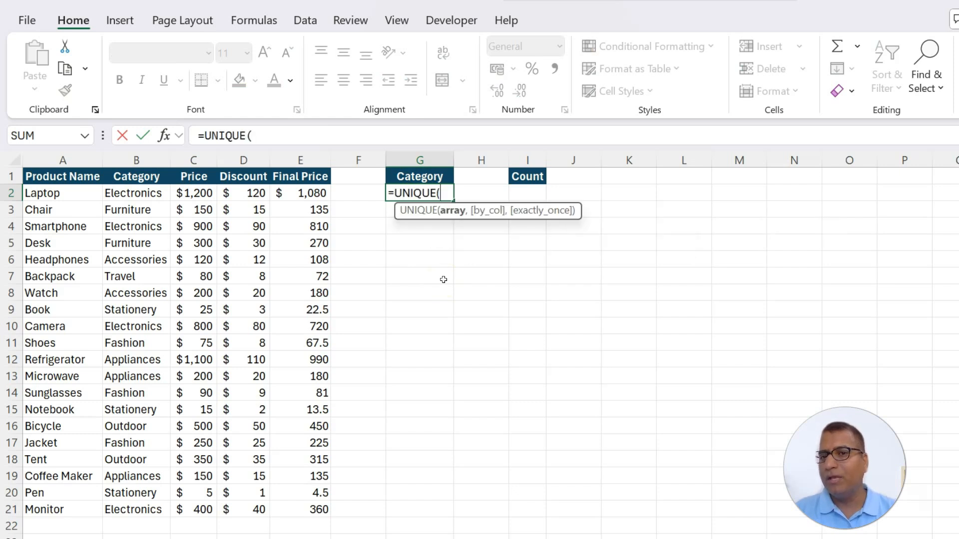
{"action": "left_click_drag", "start_coordinate": [132, 195], "coordinate": [150, 503]}
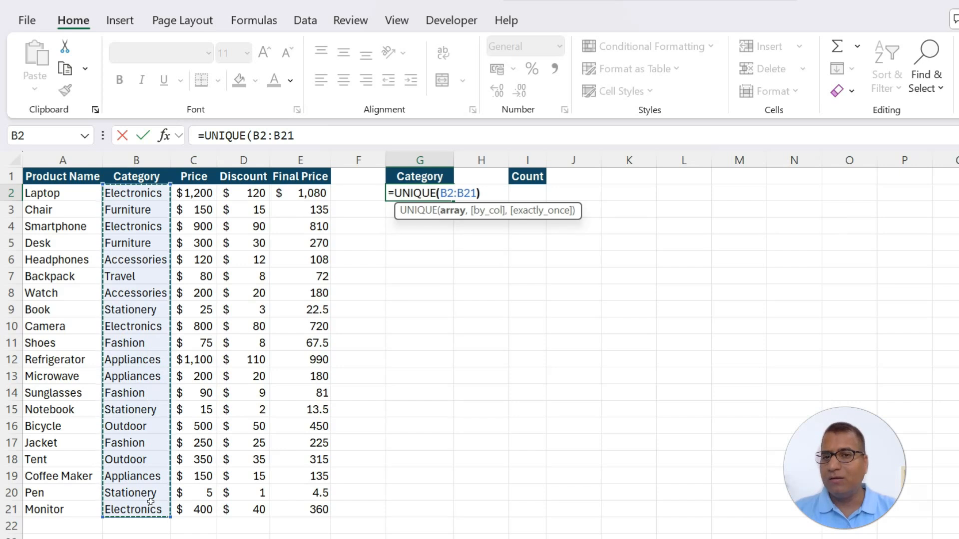
{"action": "type", "text": ")"}
{"action": "key", "text": "Return"}
{"action": "key", "text": "Up"}
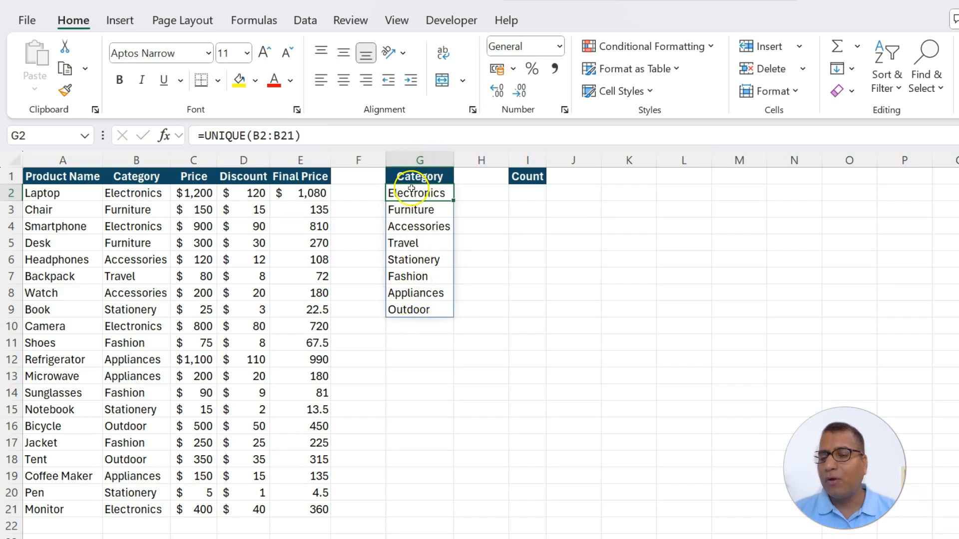
Count the unique categories in I2 with the formula =COUNTA(G2#), referencing the spilled Category list
{"action": "left_click_drag", "start_coordinate": [412, 188], "coordinate": [434, 320]}
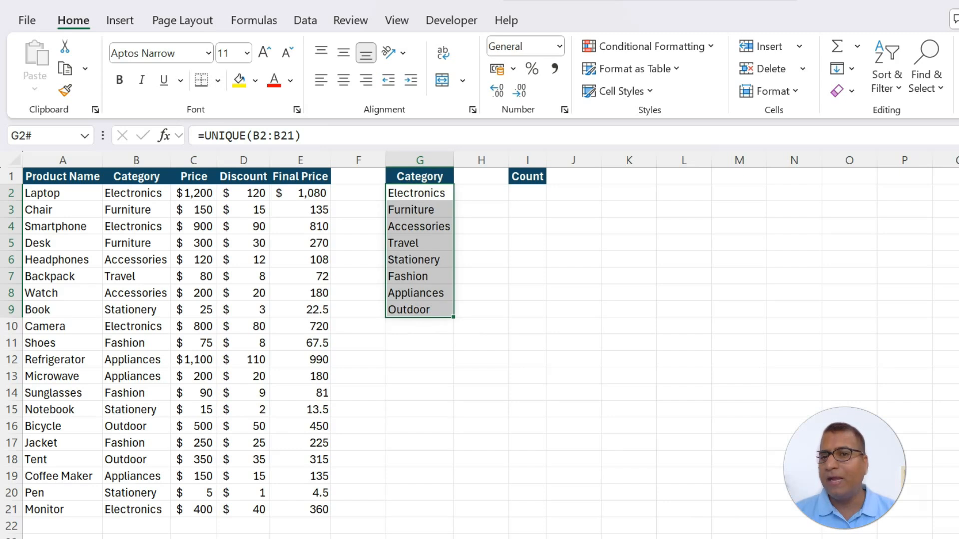
{"action": "left_click", "coordinate": [527, 195]}
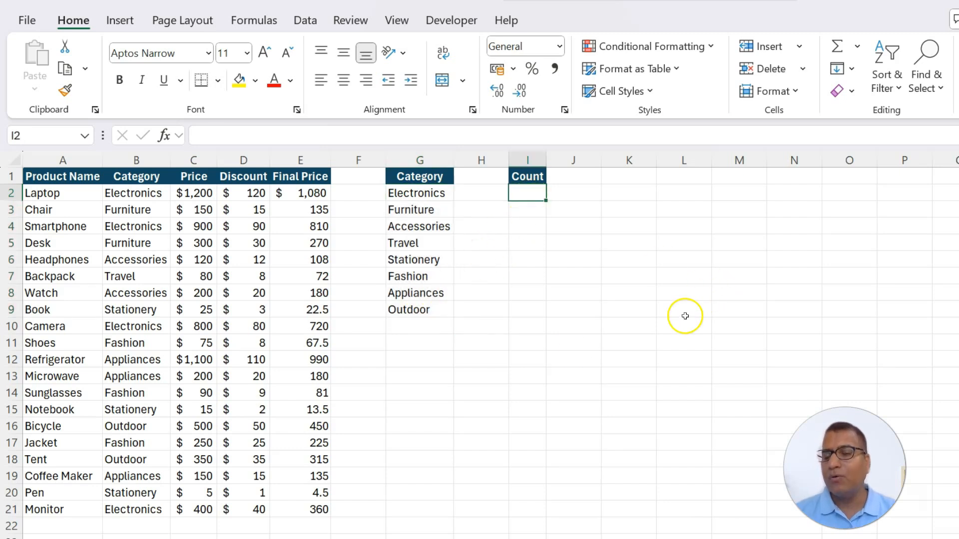
{"action": "type", "text": "=counta("}
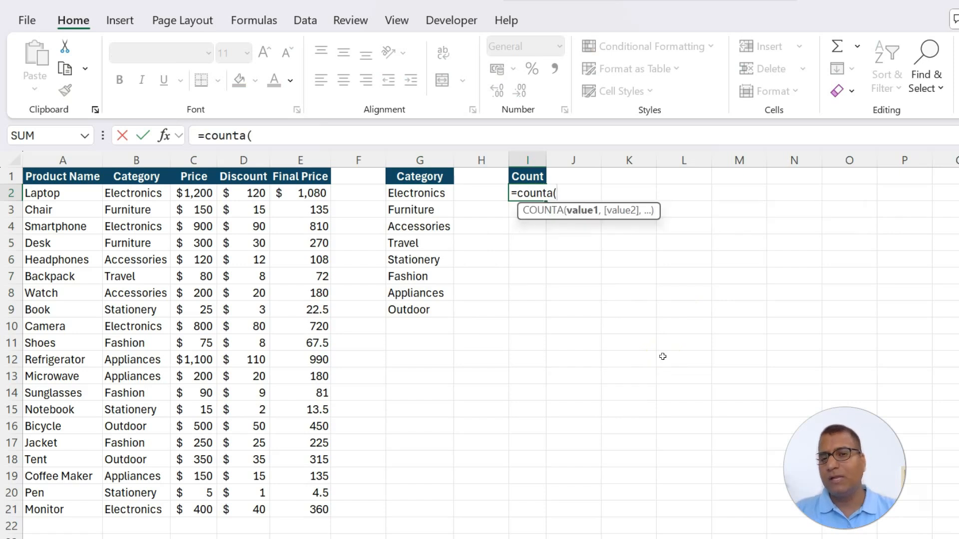
{"action": "left_click_drag", "start_coordinate": [424, 195], "coordinate": [427, 304]}
{"action": "type", "text": ")"}
{"action": "key", "text": "Return"}
Change the Headphones category in B6 to Mouse
{"action": "left_click", "coordinate": [153, 261]}
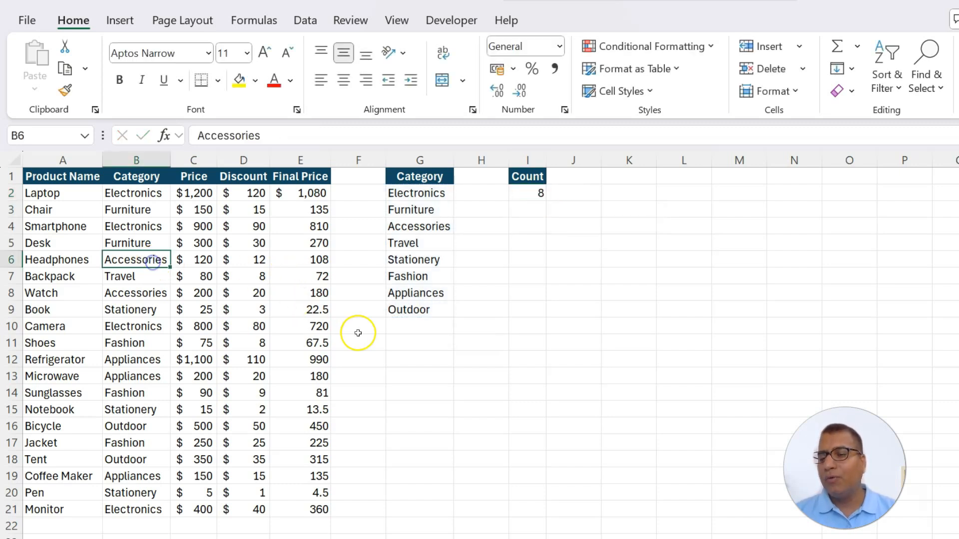
{"action": "type", "text": "Mouse"}
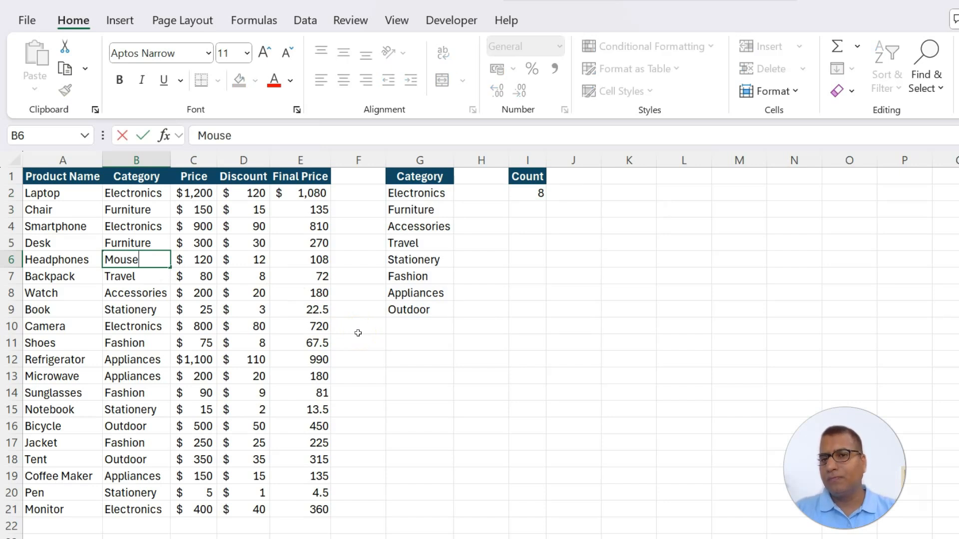
{"action": "key", "text": "Return"}
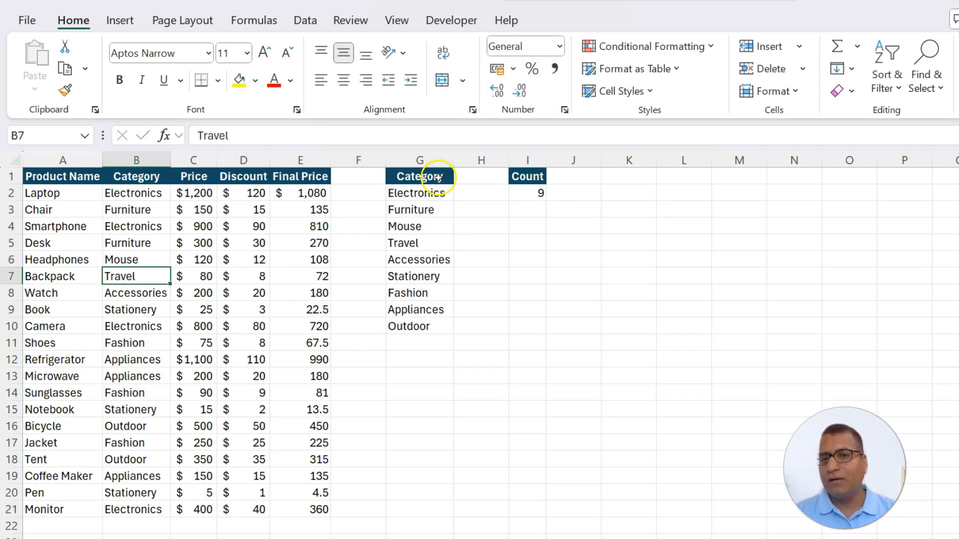
Examine the spilled Category list from G2 and the G2# reference in the I2 count formula, leaving the formula as it is
{"action": "left_click_drag", "start_coordinate": [418, 193], "coordinate": [414, 326]}
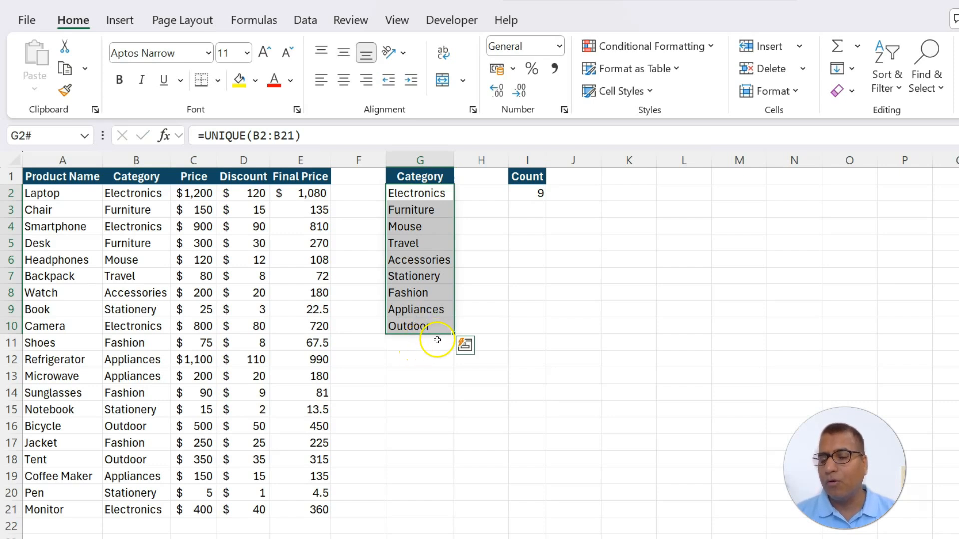
{"action": "left_click", "coordinate": [523, 194]}
{"action": "left_click", "coordinate": [247, 136]}
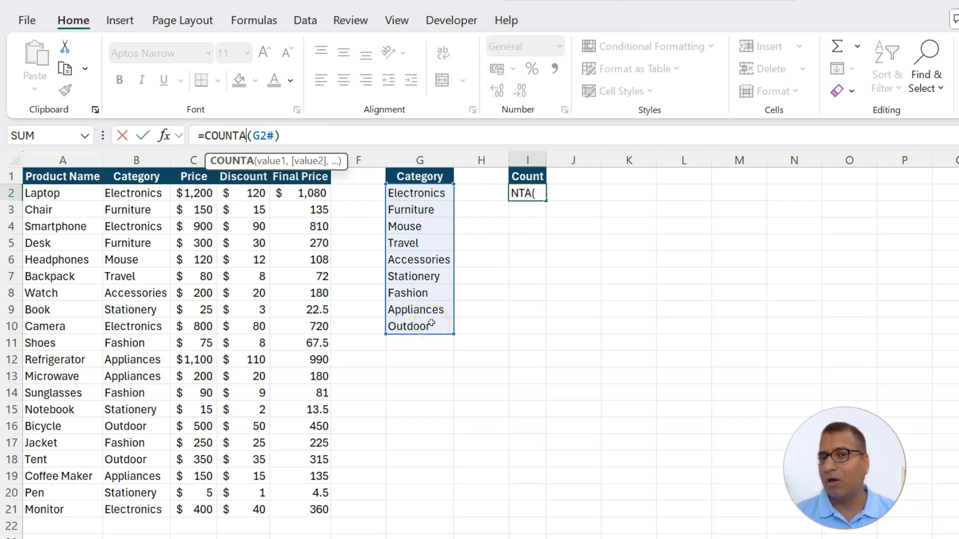
{"action": "key", "text": "ctrl+Return"}
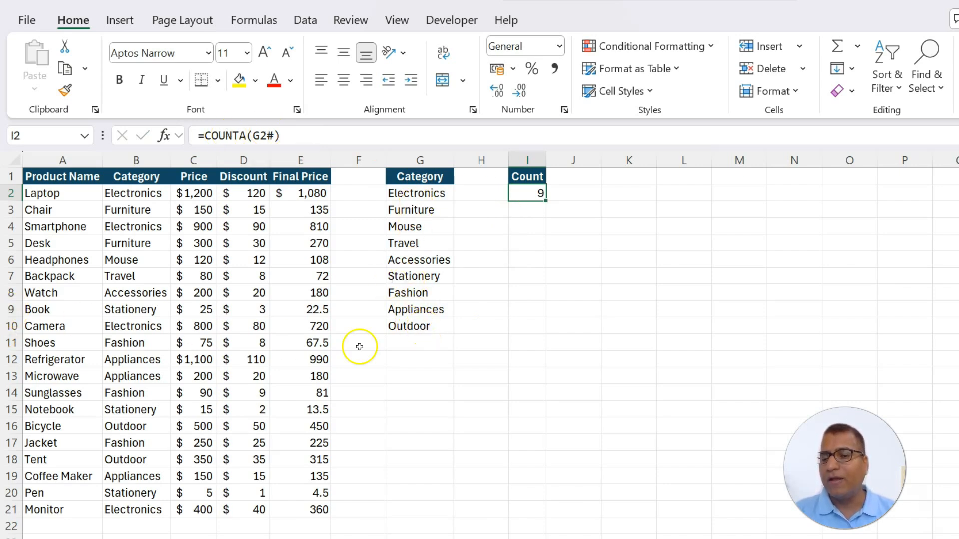
Enter the fixed-range count formula =COUNTA(G2:G10) in I5 for comparison with the spill-reference count
{"action": "left_click", "coordinate": [526, 239]}
{"action": "type", "text": "=c"}
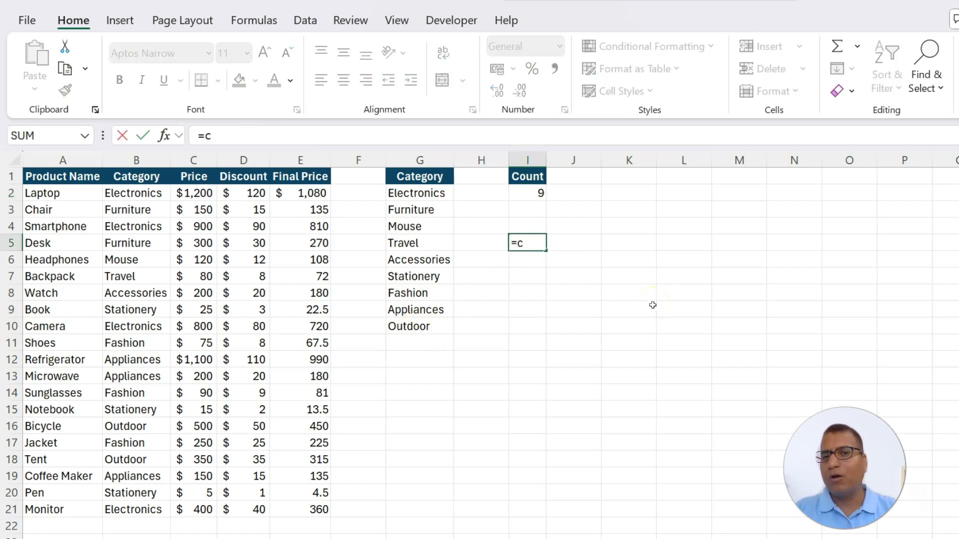
{"action": "type", "text": "ounta("}
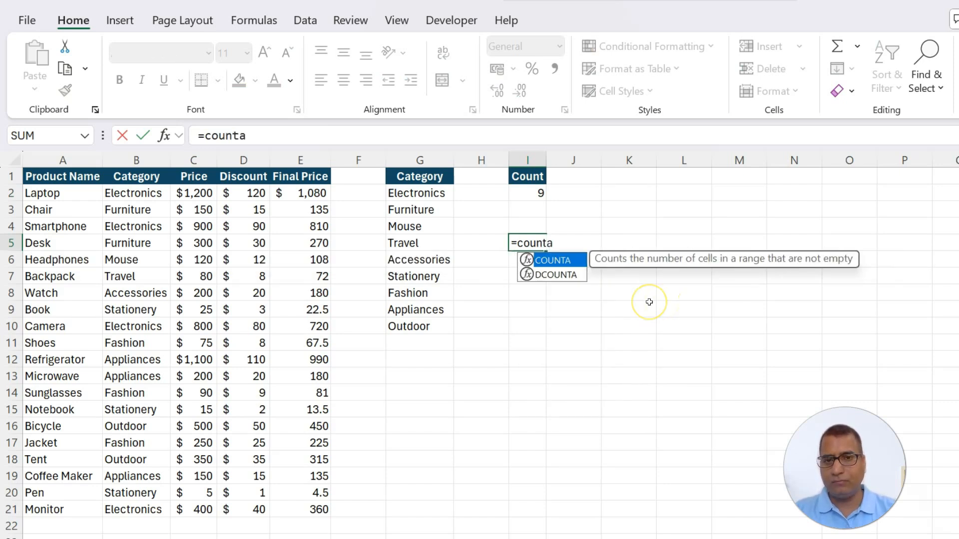
{"action": "left_click_drag", "start_coordinate": [415, 194], "coordinate": [417, 315]}
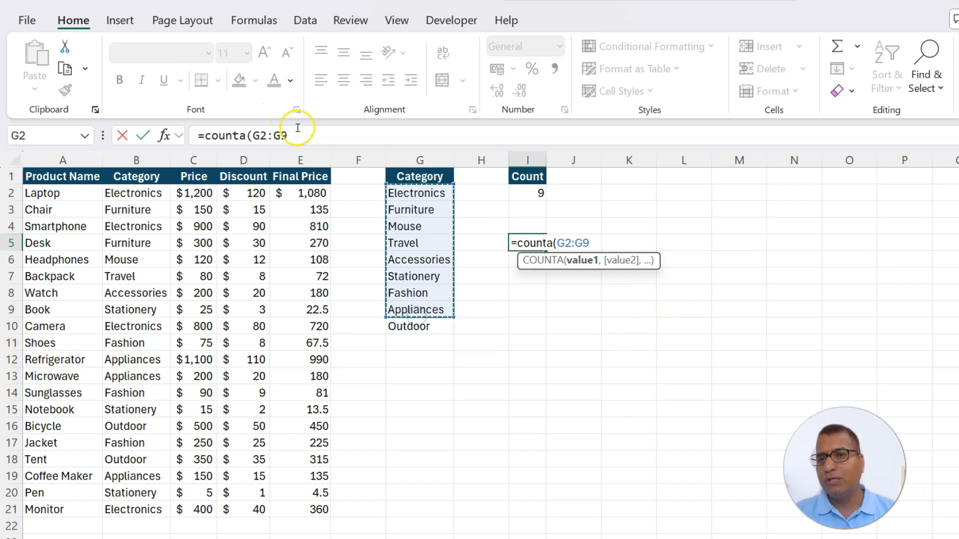
{"action": "left_click", "coordinate": [297, 134]}
{"action": "key", "text": "BackSpace"}
{"action": "type", "text": "1"}
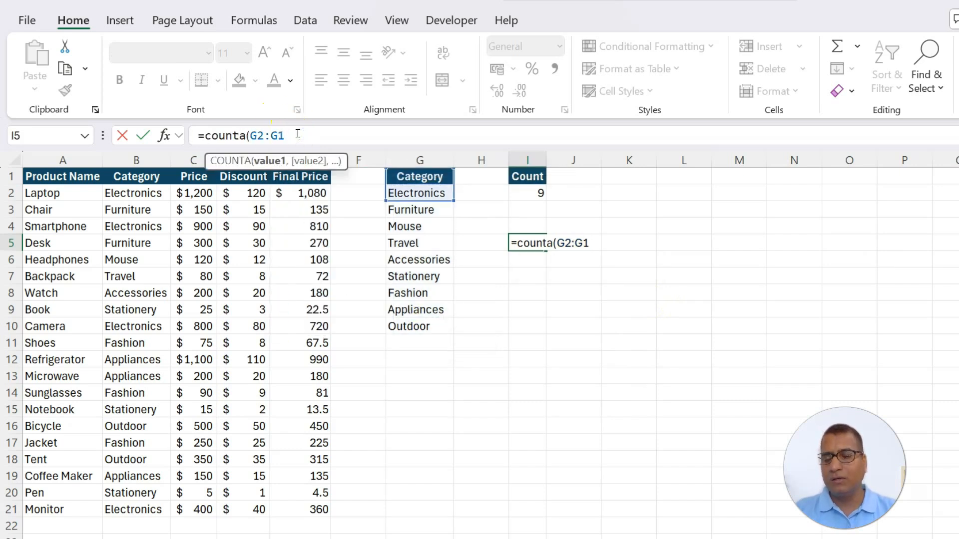
{"action": "type", "text": "0)"}
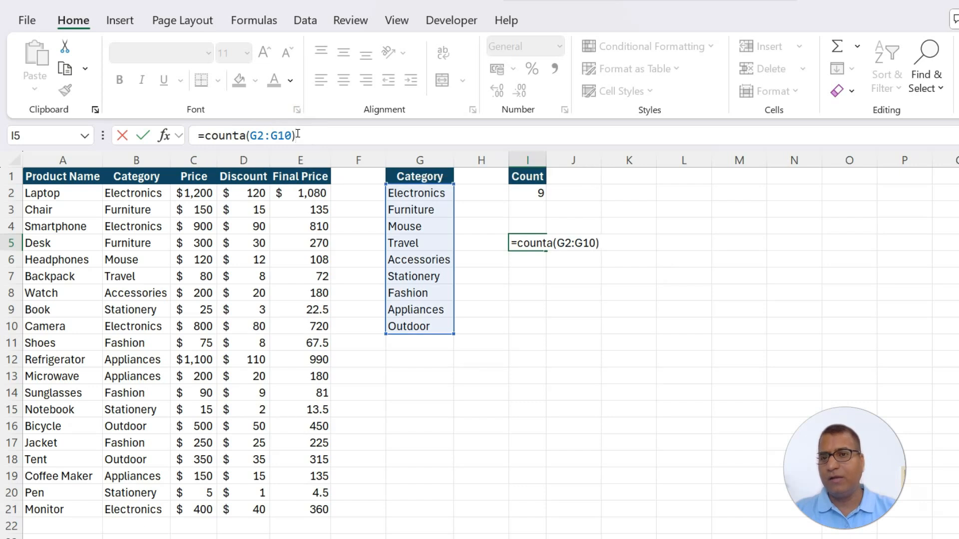
{"action": "key", "text": "Return"}
{"action": "key", "text": "Up"}
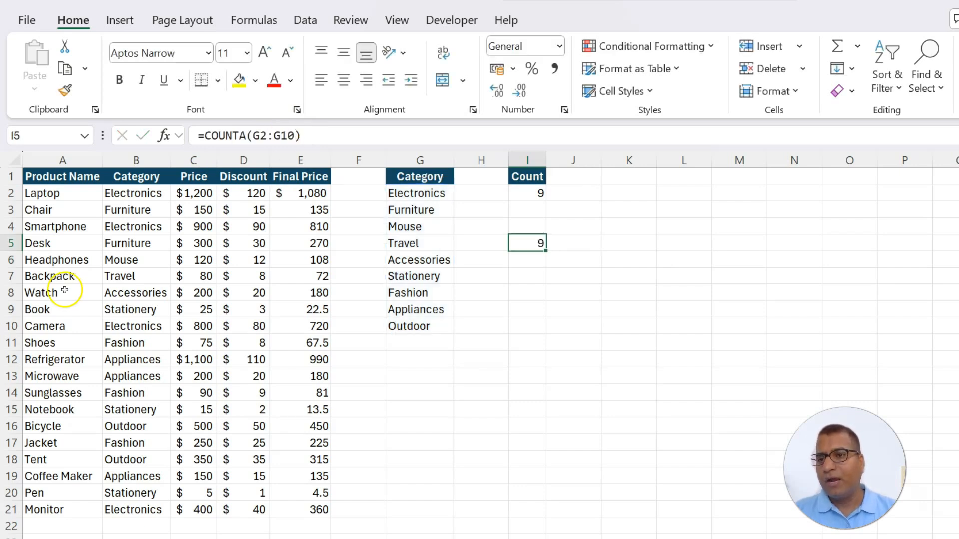
Change the Smartphone category in B4 to Laptop
{"action": "left_click", "coordinate": [120, 277]}
{"action": "key", "text": "Up"}
{"action": "key", "text": "Up"}
{"action": "key", "text": "Up"}
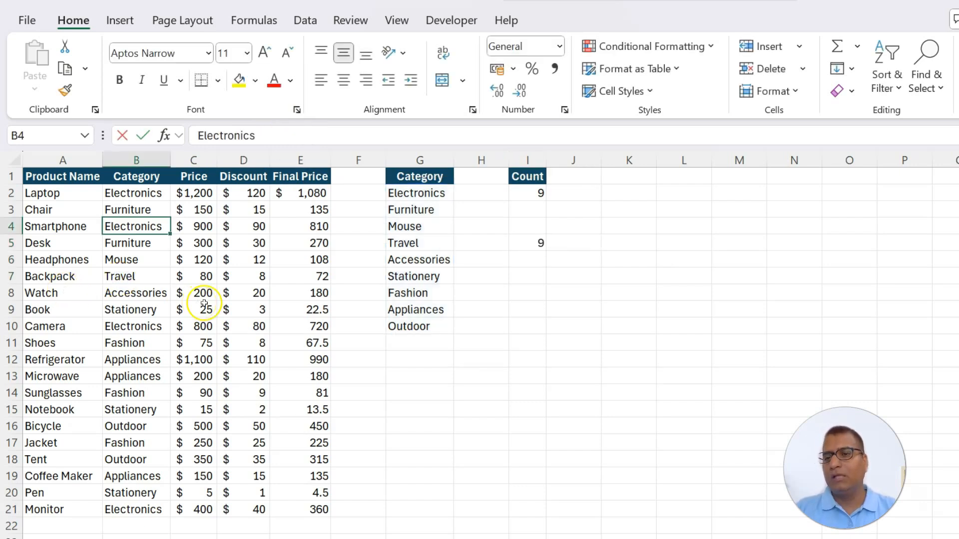
{"action": "type", "text": "Laptop"}
{"action": "key", "text": "Return"}
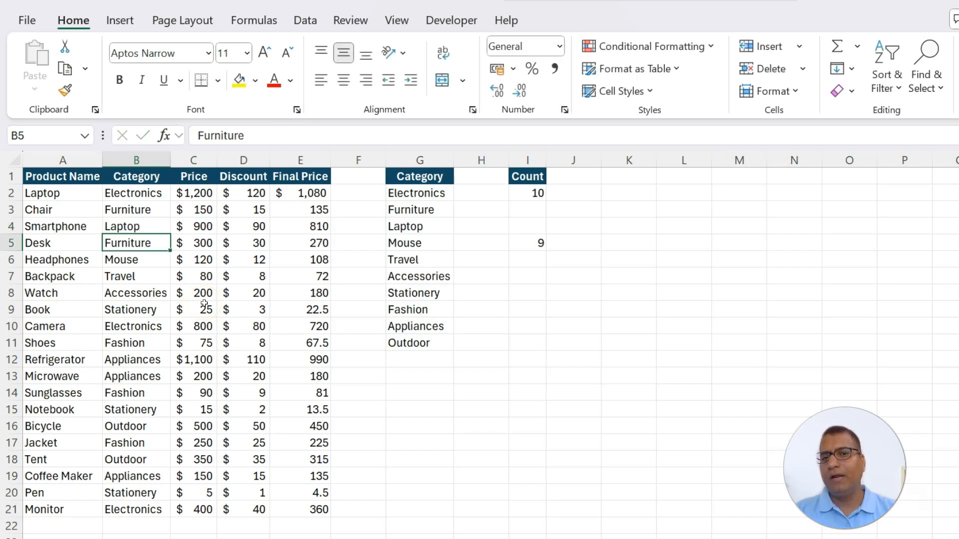
Compare the spill-reference count formula in I2 with the fixed-range count formula in I5, leaving both unchanged
{"action": "left_click", "coordinate": [535, 192]}
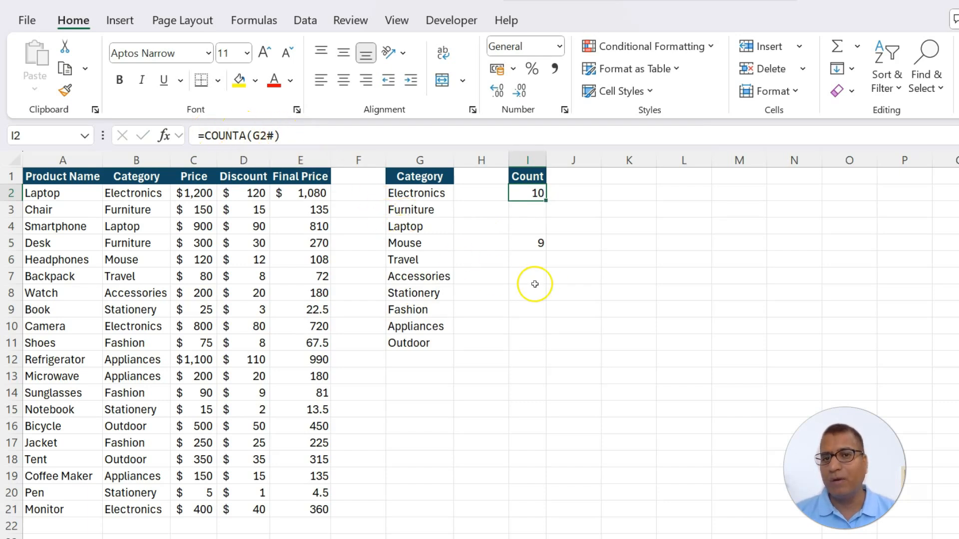
{"action": "left_click", "coordinate": [520, 244]}
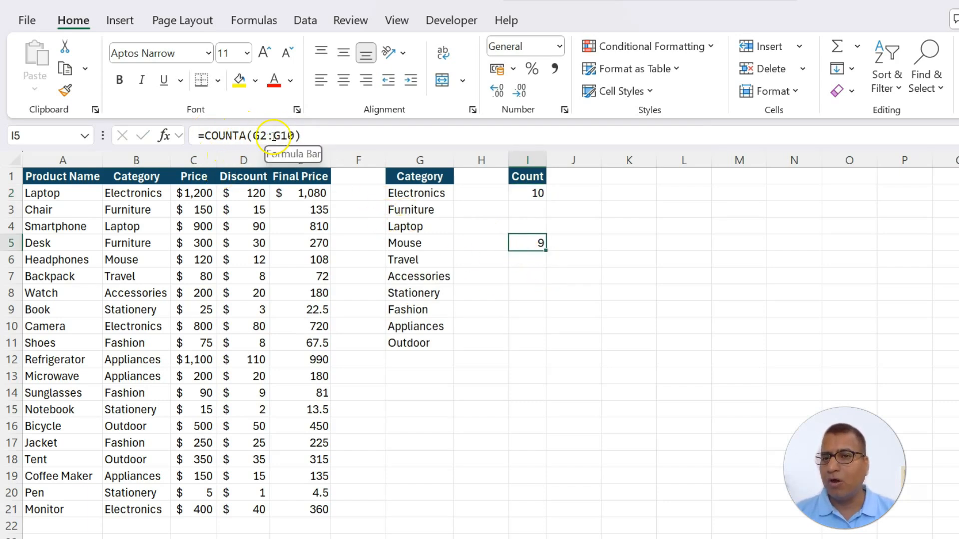
{"action": "left_click", "coordinate": [242, 134]}
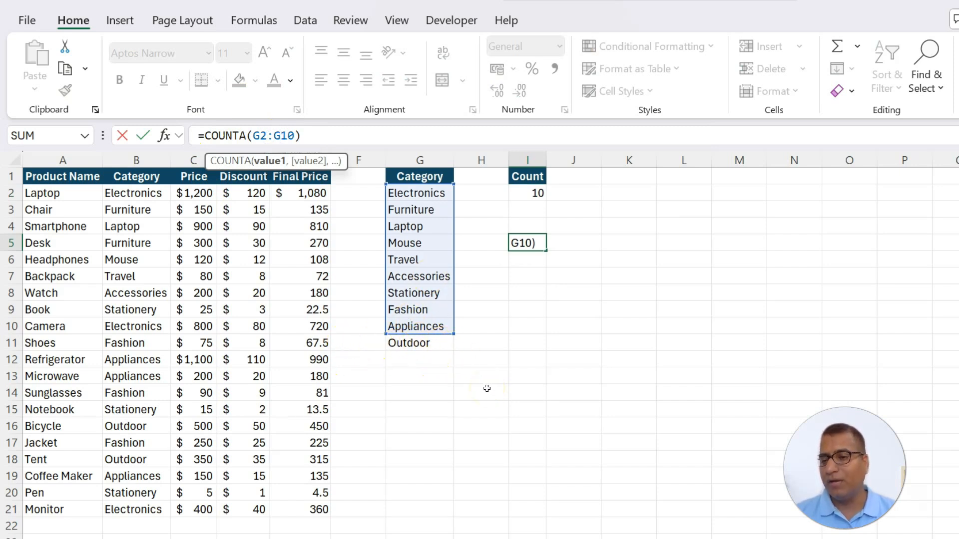
{"action": "key", "text": "Escape"}
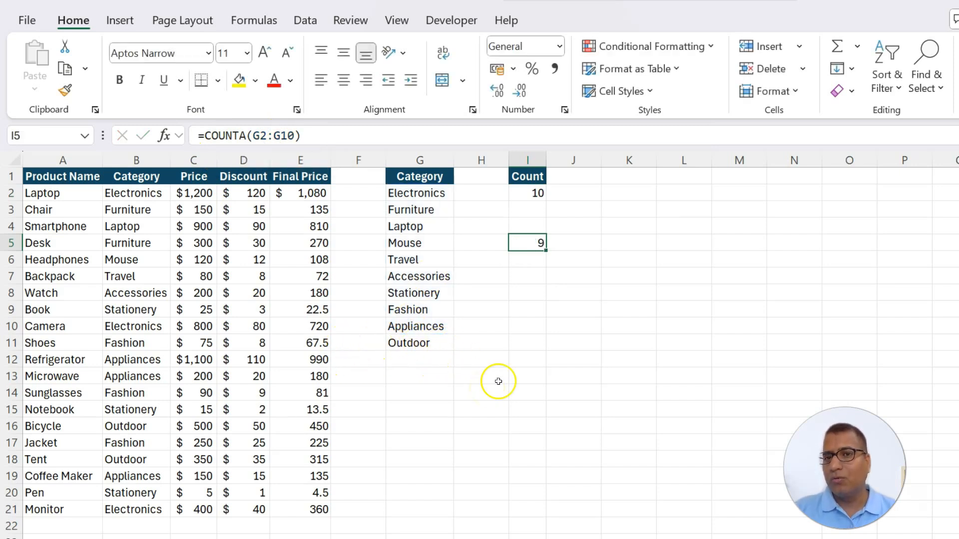
{"action": "left_click", "coordinate": [523, 195]}
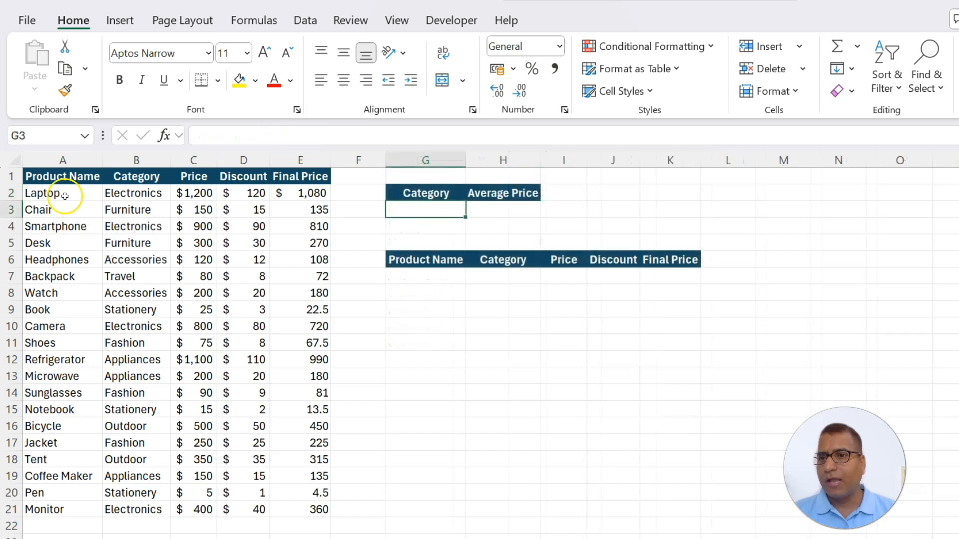
Enter Furniture as the Category criterion in G3, beside the empty Average Price cell
{"action": "left_click_drag", "start_coordinate": [65, 196], "coordinate": [302, 507]}
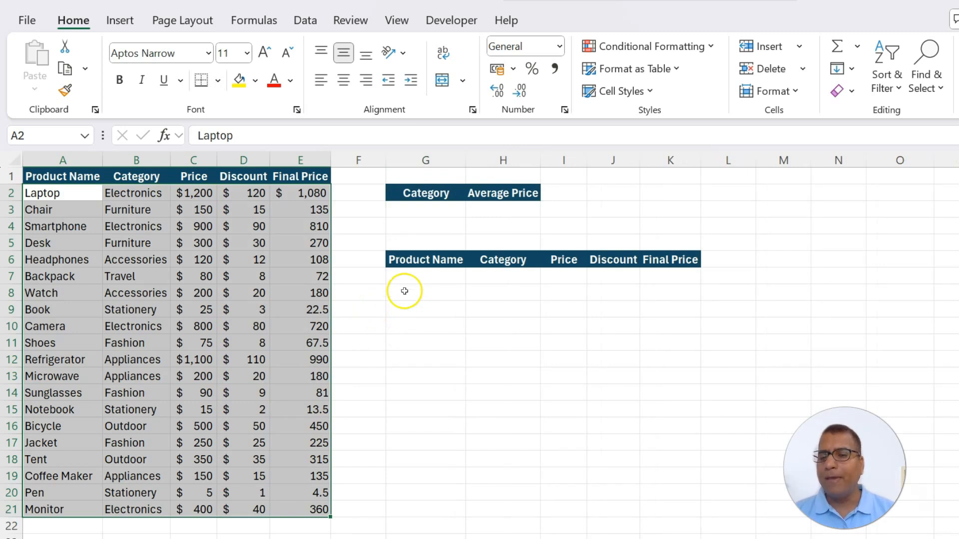
{"action": "left_click", "coordinate": [416, 212]}
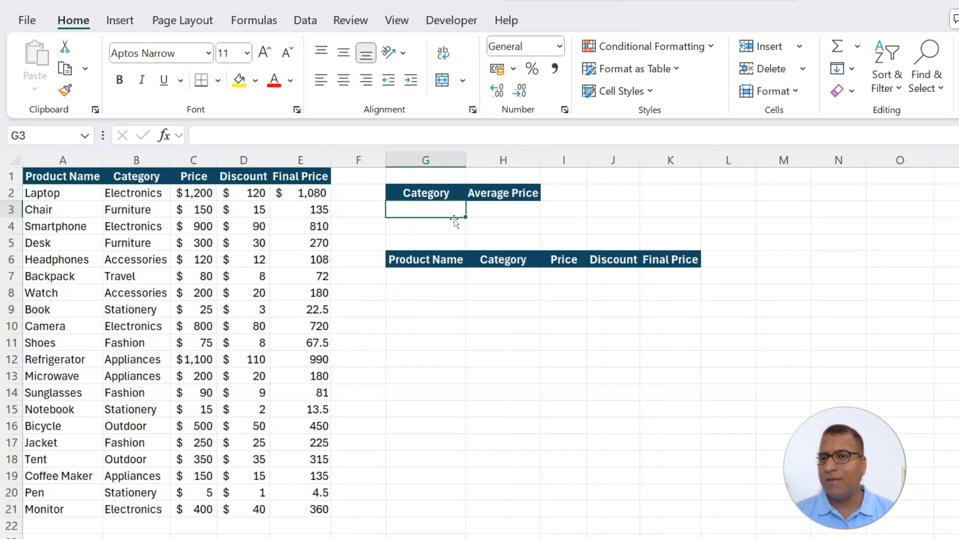
{"action": "type", "text": "Furni"}
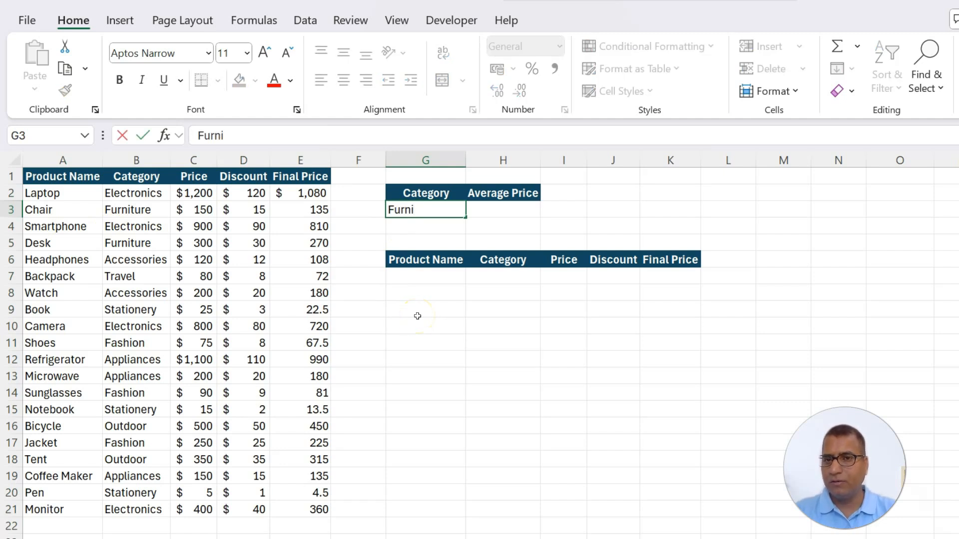
{"action": "type", "text": "ture"}
{"action": "key", "text": "Return"}
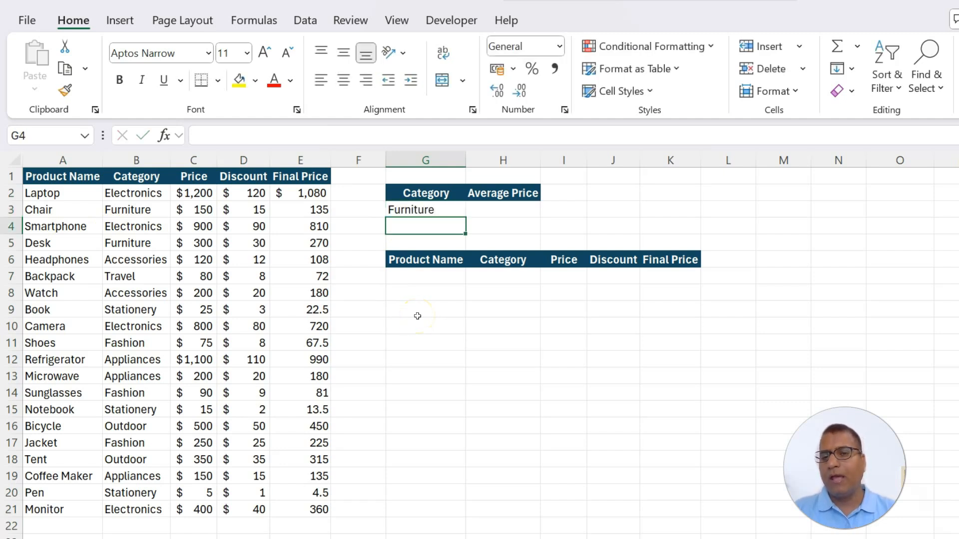
Extract the product rows matching the category in G3 by entering =FILTER(A1:E21,B1:B21=G3) in G7
{"action": "left_click_drag", "start_coordinate": [423, 276], "coordinate": [687, 344]}
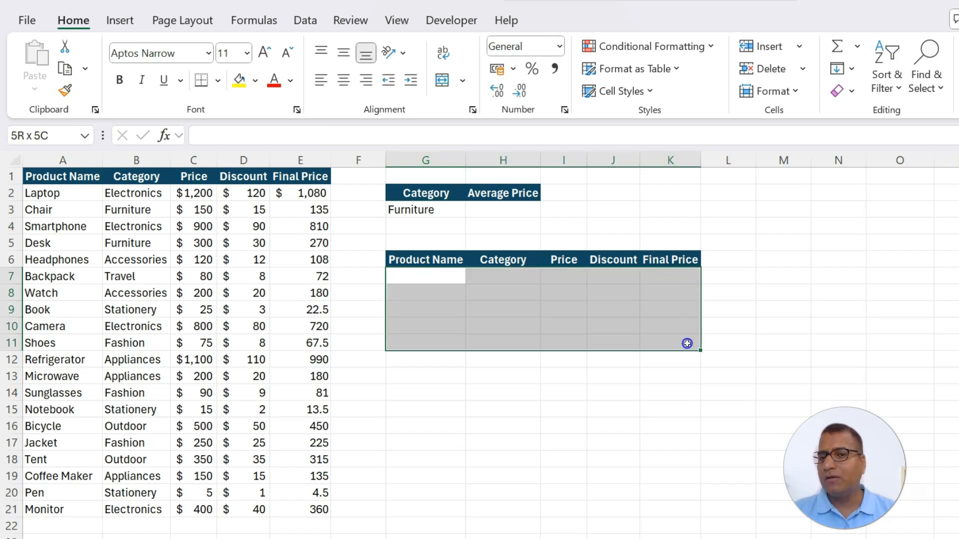
{"action": "left_click", "coordinate": [443, 274]}
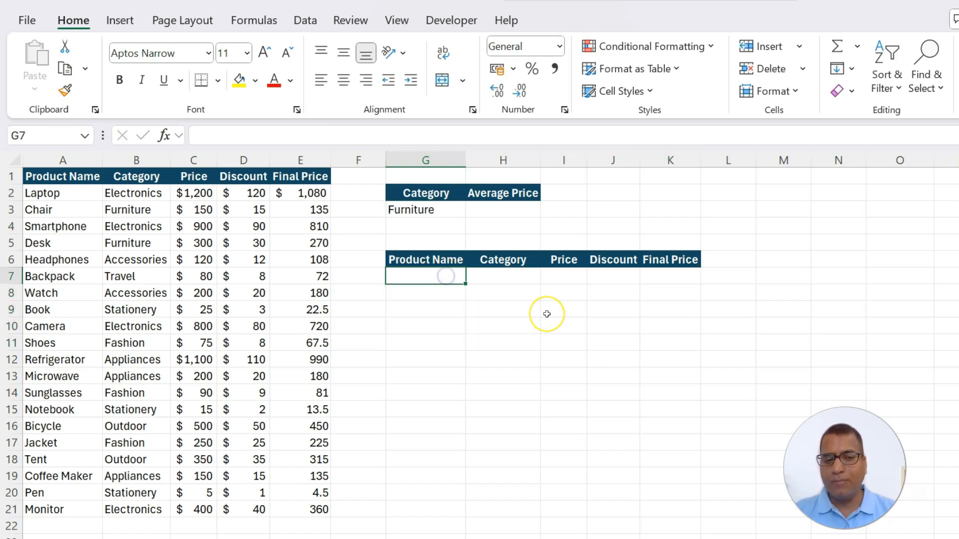
{"action": "type", "text": "=fil"}
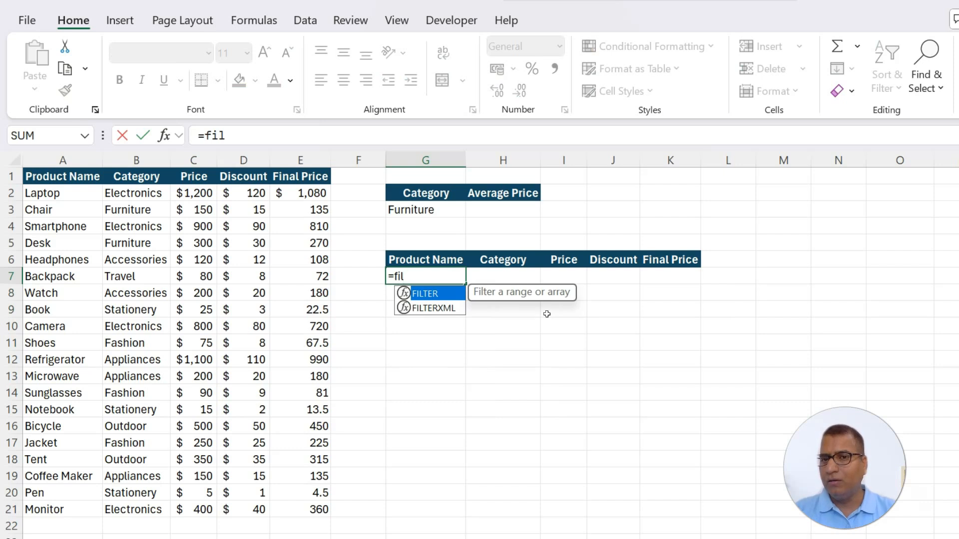
{"action": "key", "text": "Tab"}
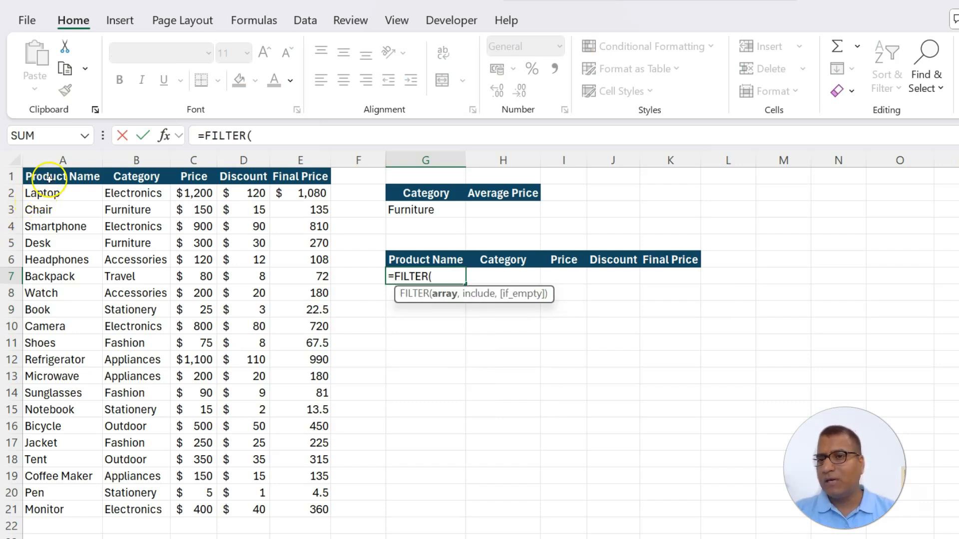
{"action": "left_click_drag", "start_coordinate": [50, 177], "coordinate": [299, 501]}
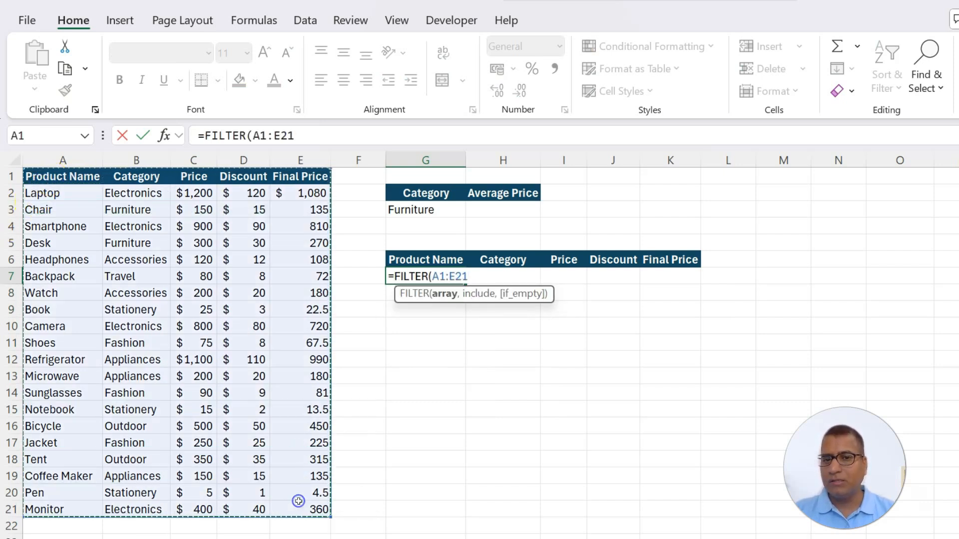
{"action": "type", "text": ","}
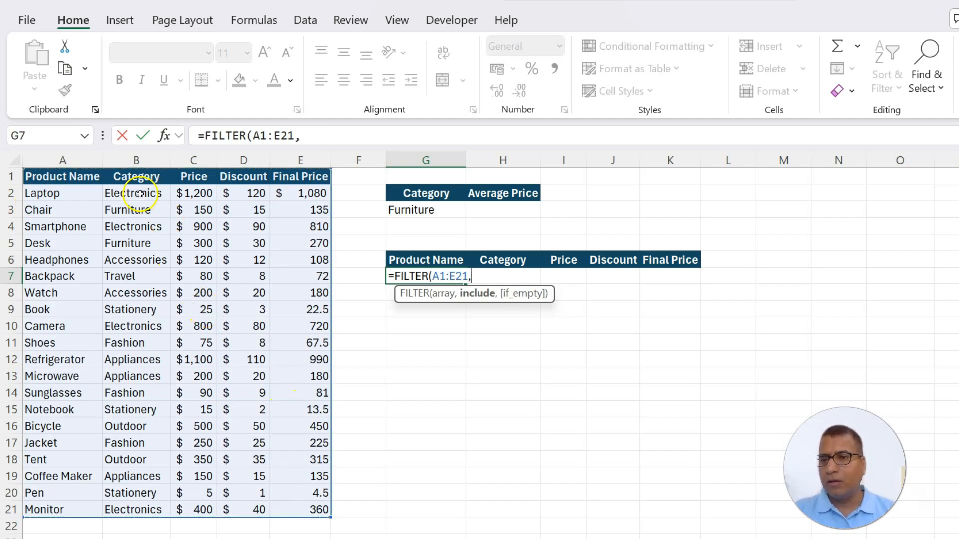
{"action": "left_click_drag", "start_coordinate": [141, 179], "coordinate": [161, 508]}
{"action": "type", "text": "="}
{"action": "left_click", "coordinate": [430, 209]}
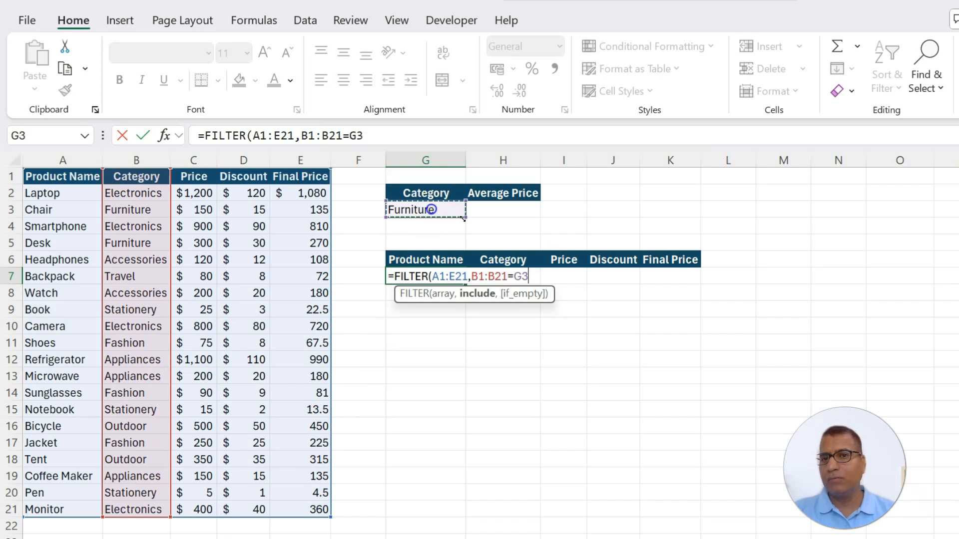
{"action": "key", "text": "Return"}
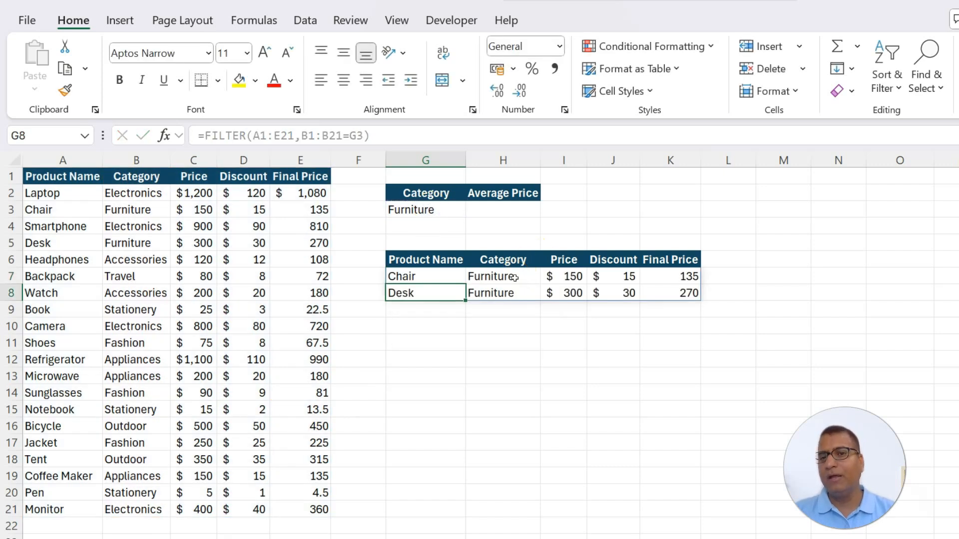
{"action": "left_click", "coordinate": [514, 277]}
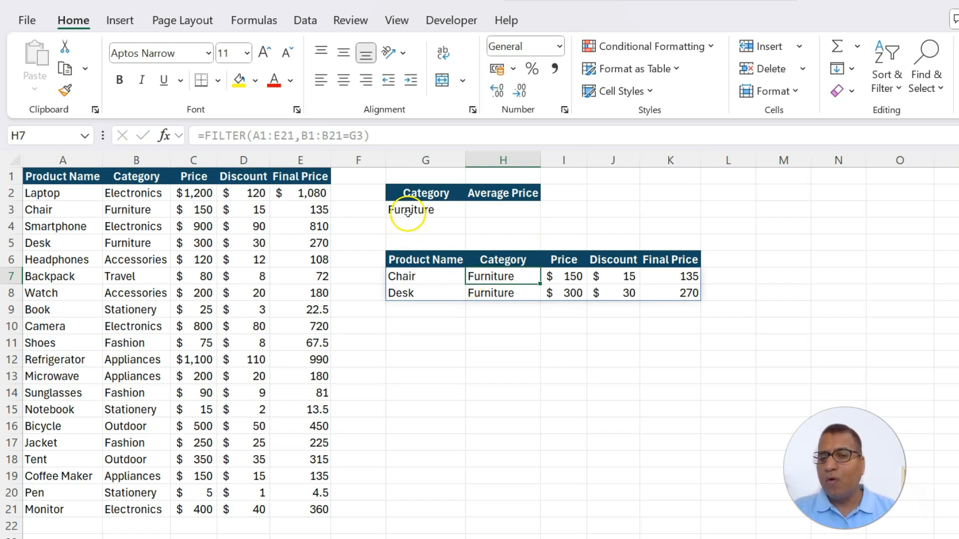
{"action": "left_click", "coordinate": [504, 210]}
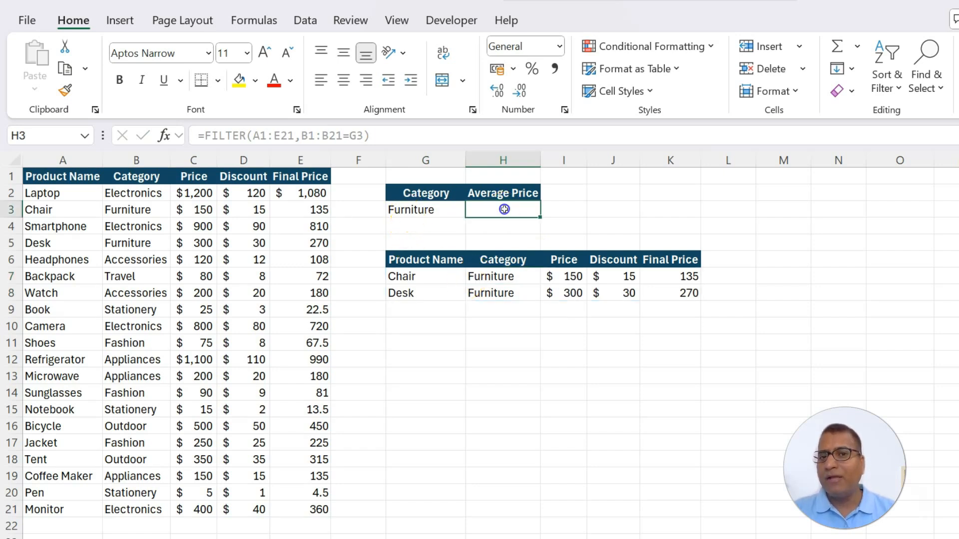
{"action": "left_click", "coordinate": [403, 211]}
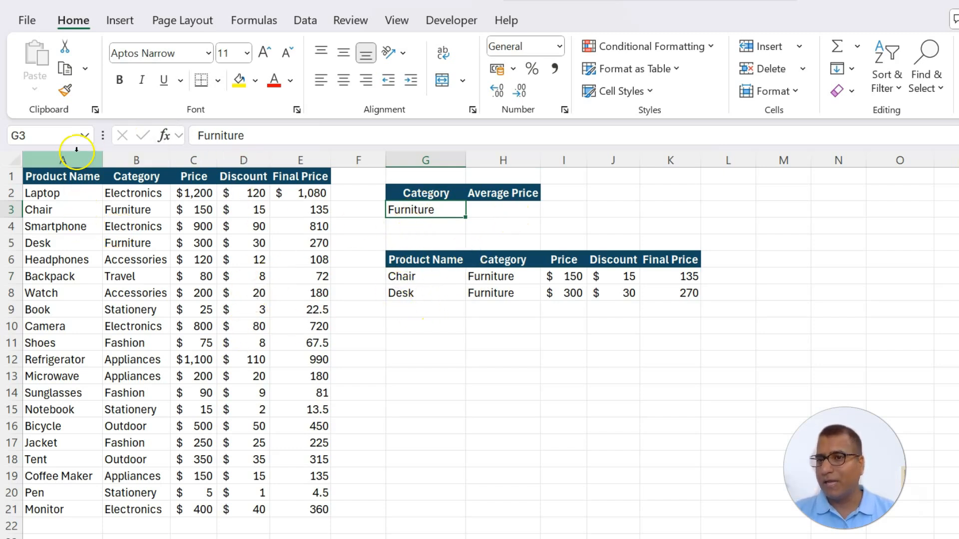
{"action": "left_click", "coordinate": [511, 205]}
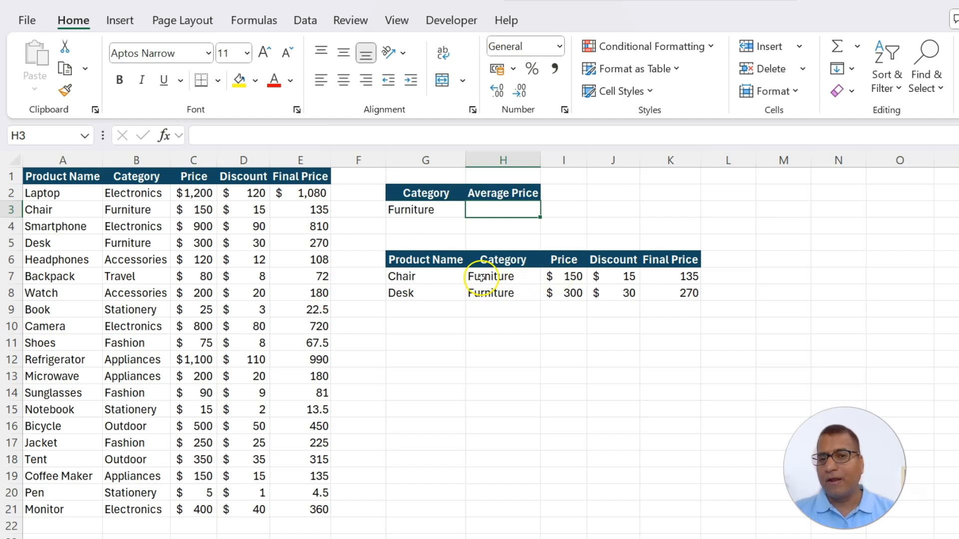
{"action": "left_click_drag", "start_coordinate": [439, 260], "coordinate": [672, 294]}
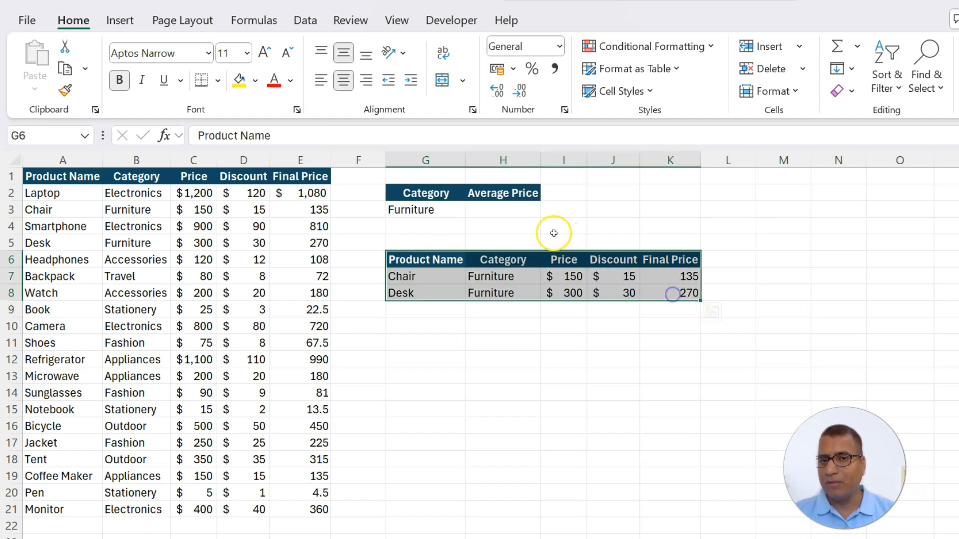
Average the filtered product results by entering =AVERAGE(G7#) in the Average Price cell H3
{"action": "left_click", "coordinate": [510, 209]}
{"action": "type", "text": "=av"}
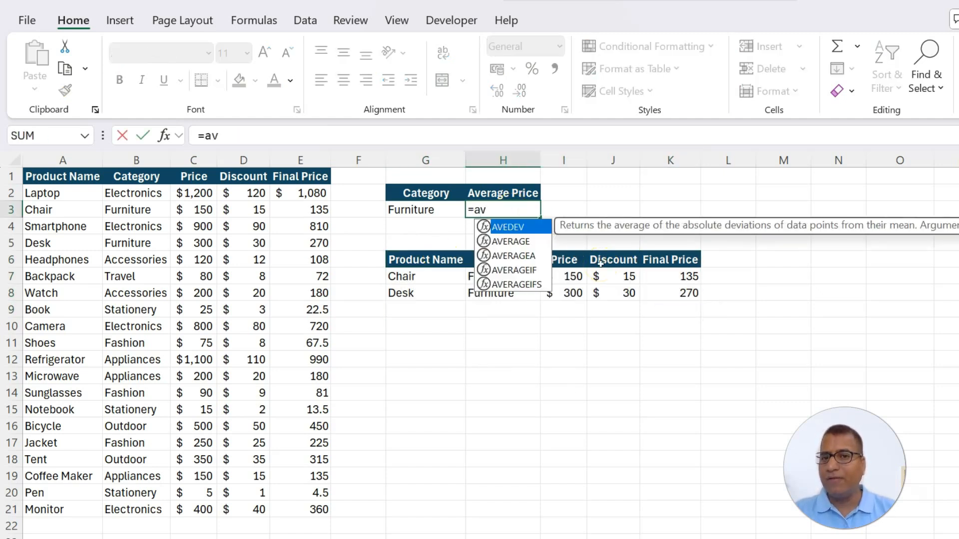
{"action": "key", "text": "Down"}
{"action": "key", "text": "Tab"}
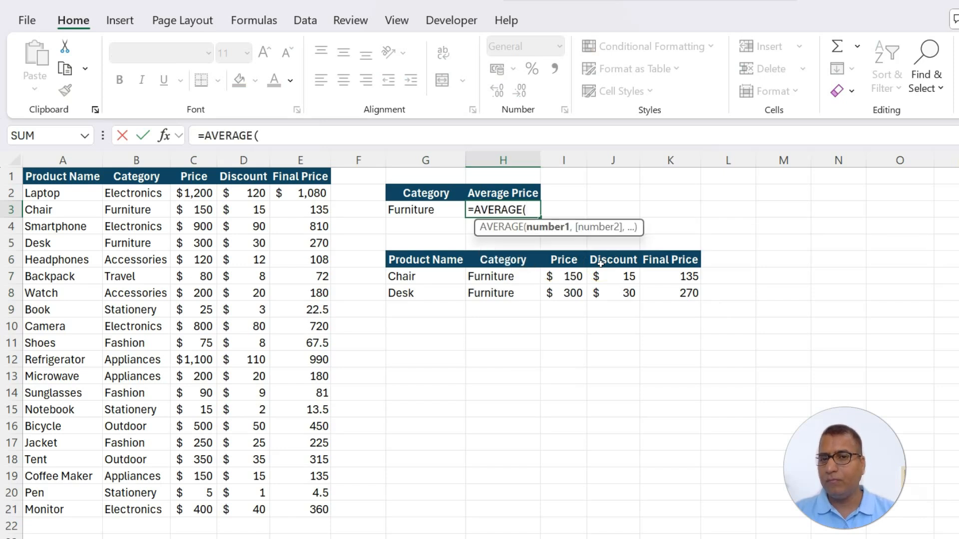
{"action": "left_click", "coordinate": [414, 277]}
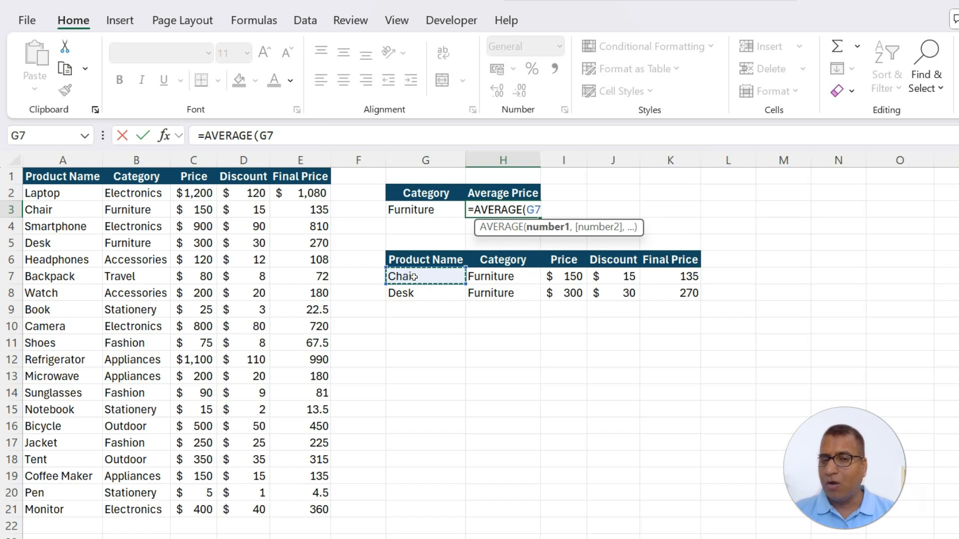
{"action": "type", "text": "#"}
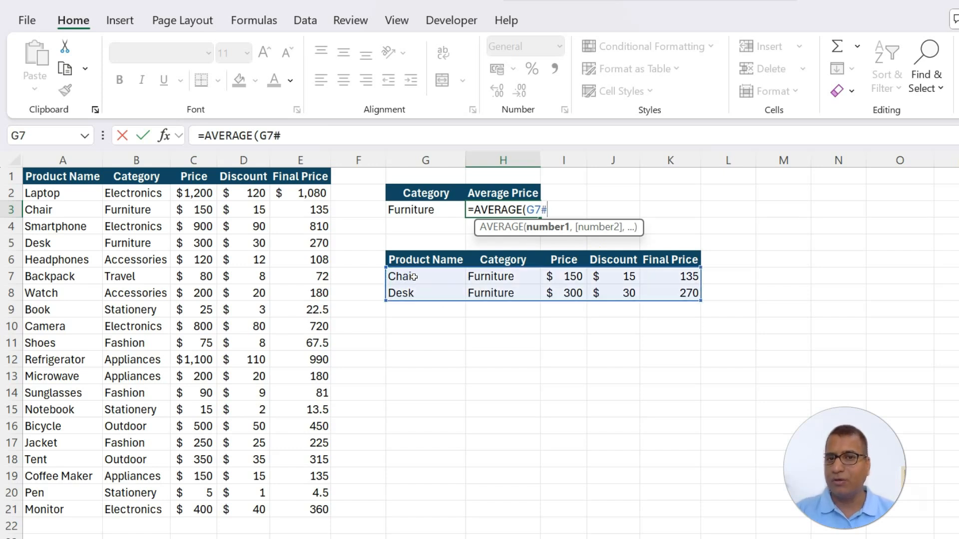
{"action": "type", "text": ")"}
{"action": "key", "text": "Return"}
{"action": "key", "text": "Up"}
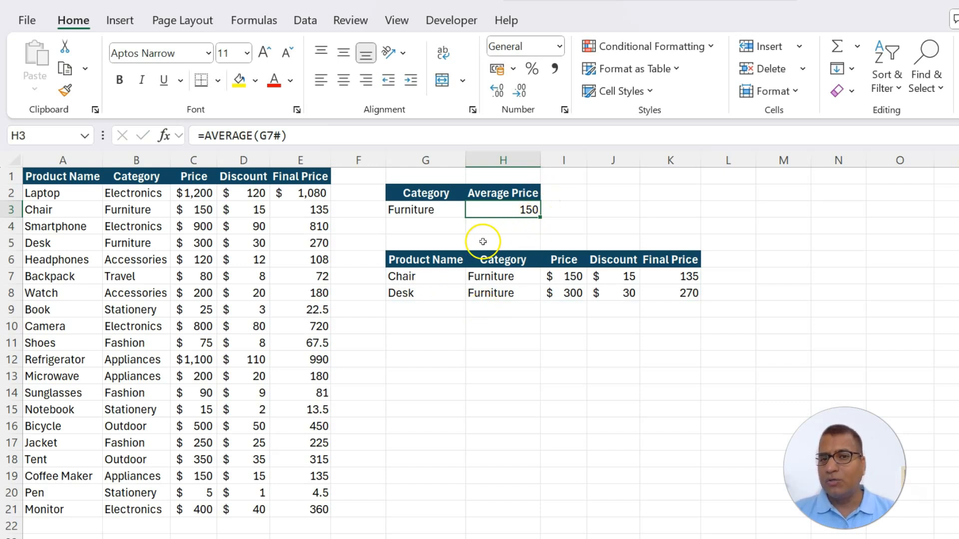
Compare the average in H3 with the averages of the filtered numeric cells I7:K8 and of the Price column alone
{"action": "left_click_drag", "start_coordinate": [568, 279], "coordinate": [684, 295]}
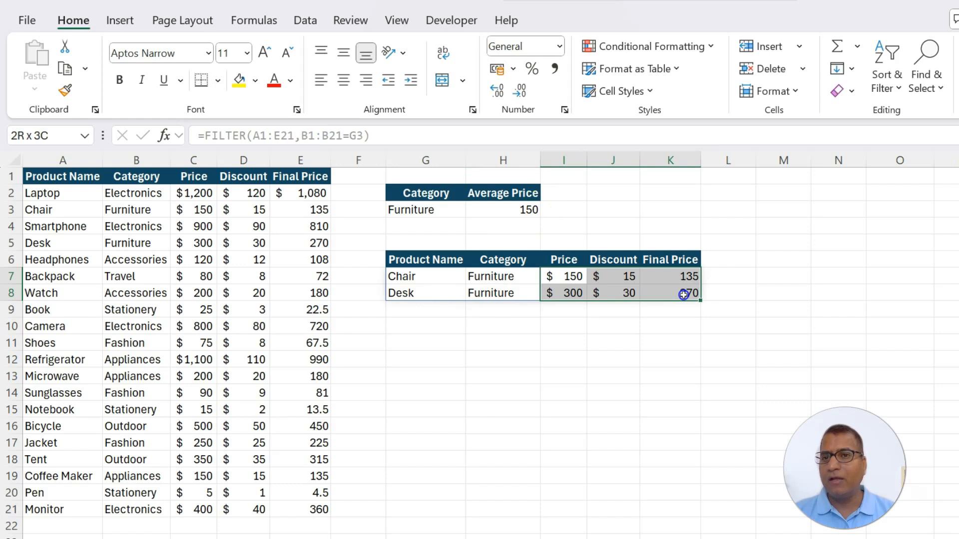
{"action": "left_click_drag", "start_coordinate": [683, 295], "coordinate": [684, 294]}
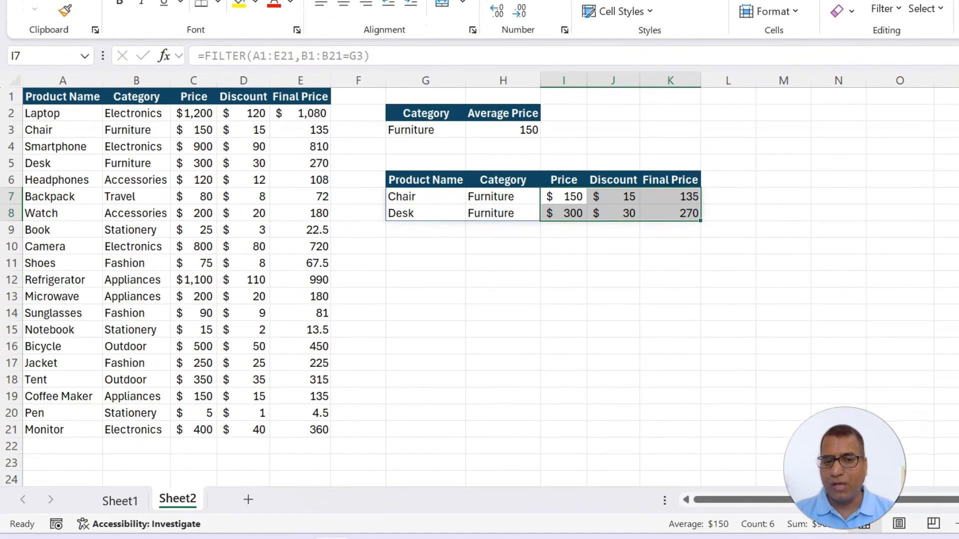
{"action": "left_click", "coordinate": [505, 129]}
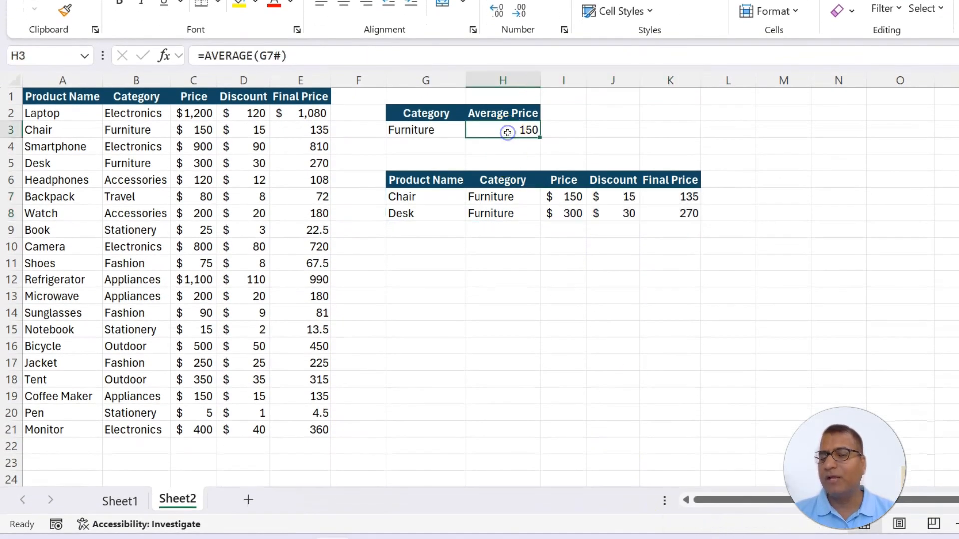
{"action": "left_click_drag", "start_coordinate": [563, 181], "coordinate": [569, 213]}
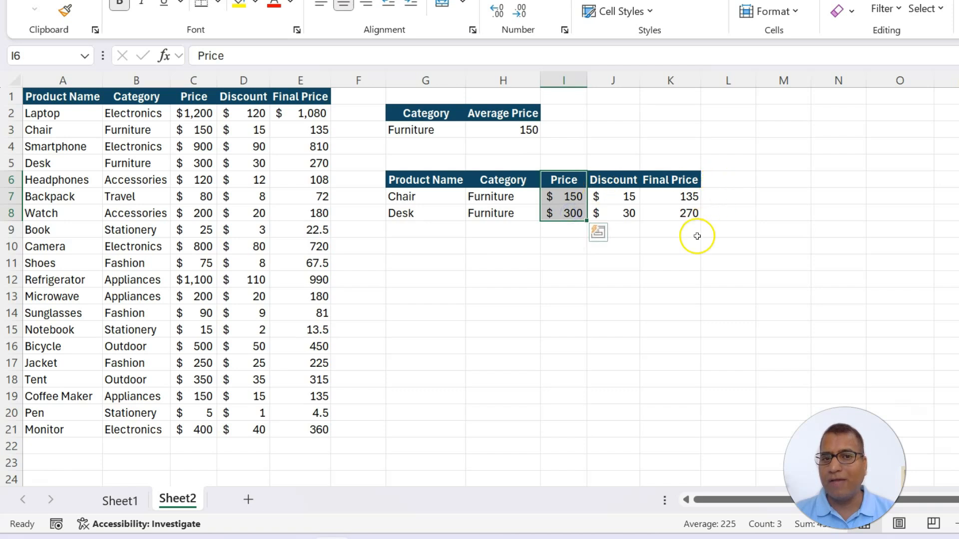
Restrict the H3 average to the spilled Price column by changing its formula to =AVERAGE(INDEX(G7#,0,3)), and check it against I7:I8
{"action": "left_click", "coordinate": [512, 130]}
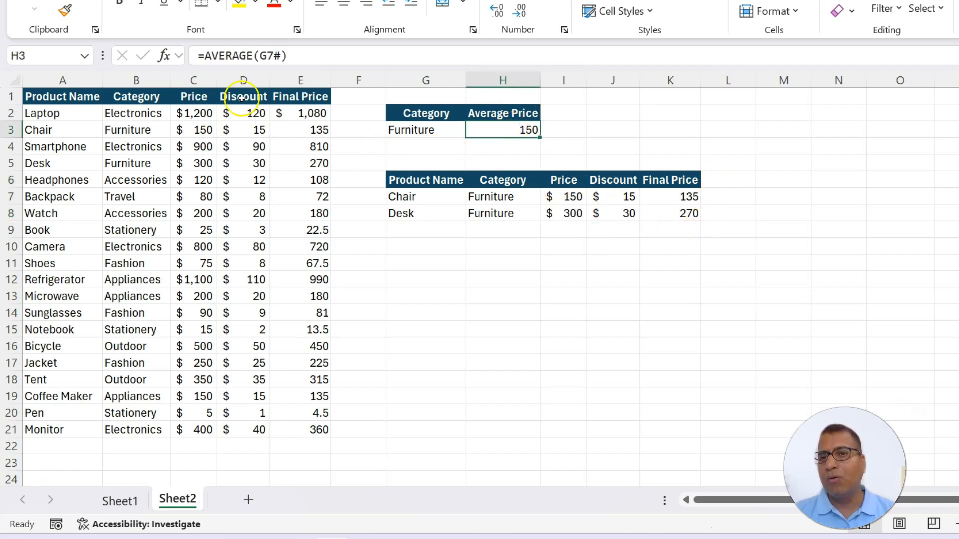
{"action": "left_click", "coordinate": [257, 55]}
{"action": "type", "text": "in"}
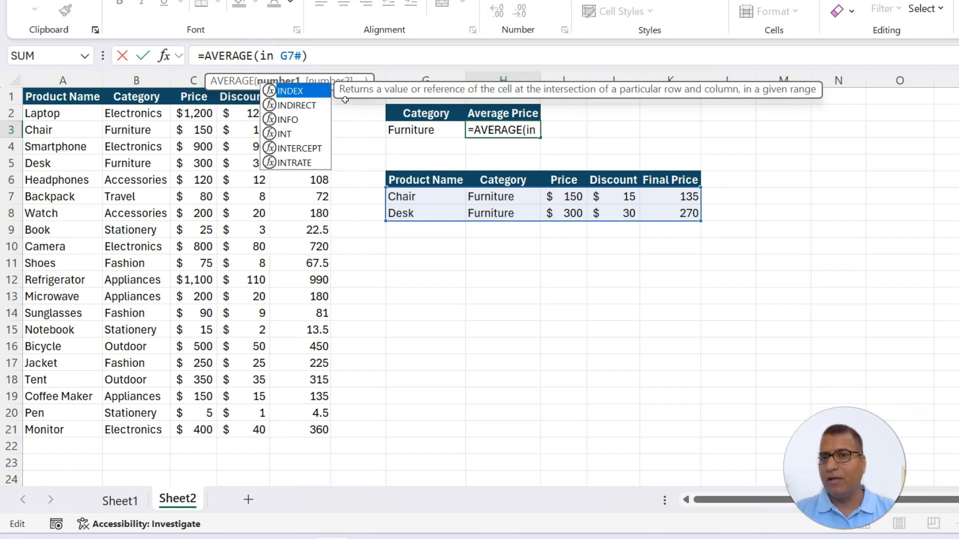
{"action": "key", "text": "Tab"}
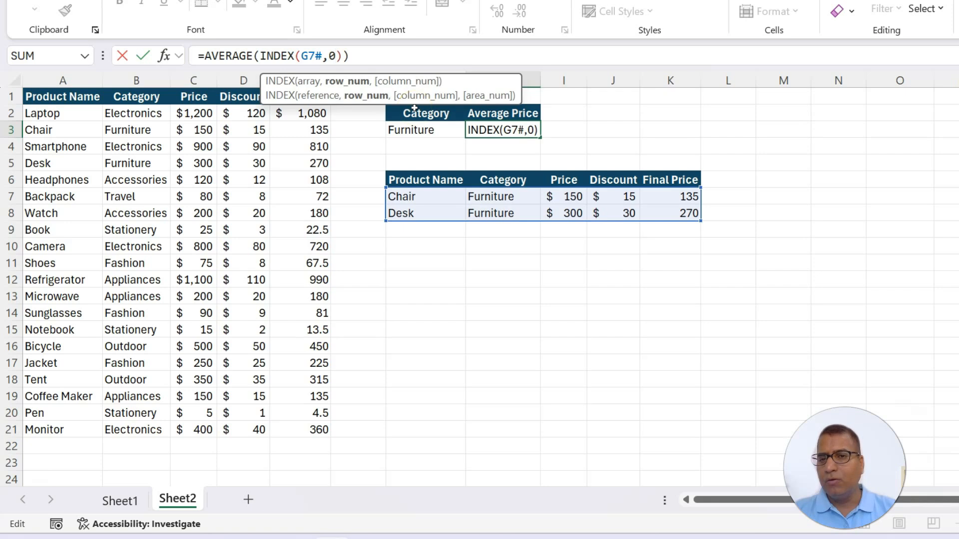
{"action": "type", "text": "0,3"}
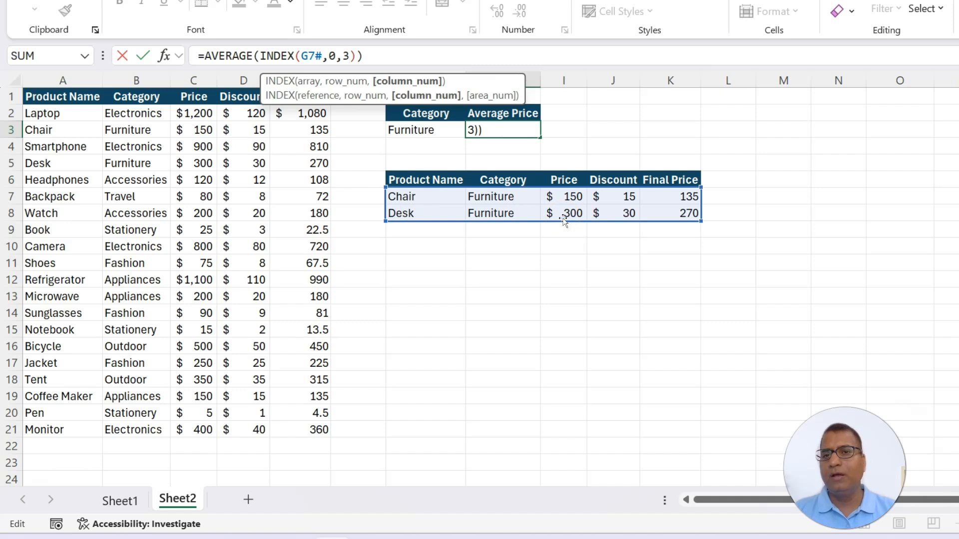
{"action": "key", "text": "Return"}
{"action": "key", "text": "Up"}
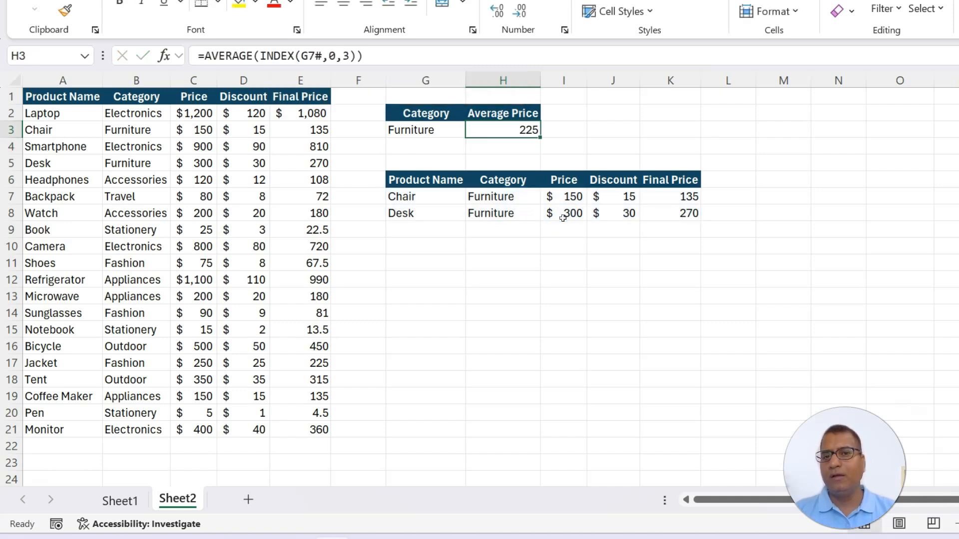
{"action": "left_click_drag", "start_coordinate": [567, 196], "coordinate": [566, 213]}
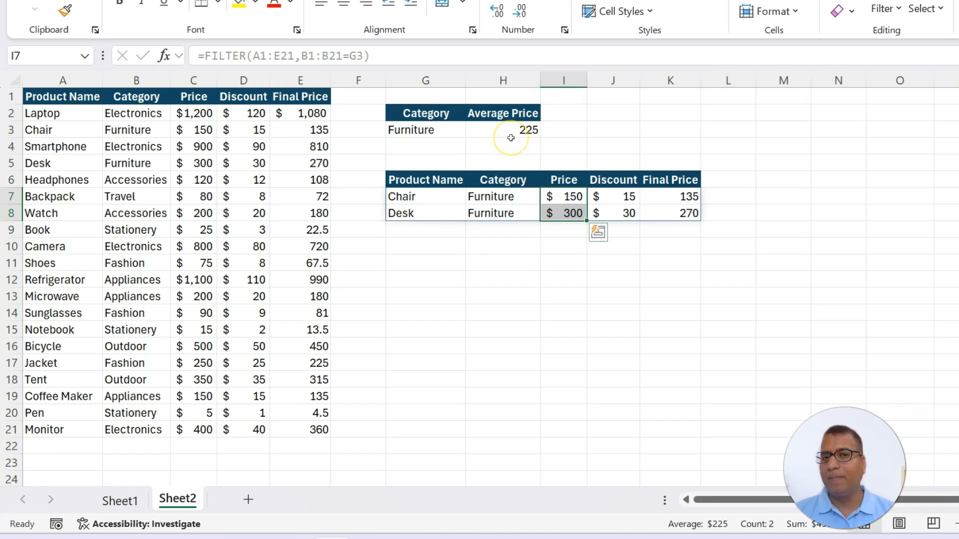
{"action": "left_click", "coordinate": [424, 129]}
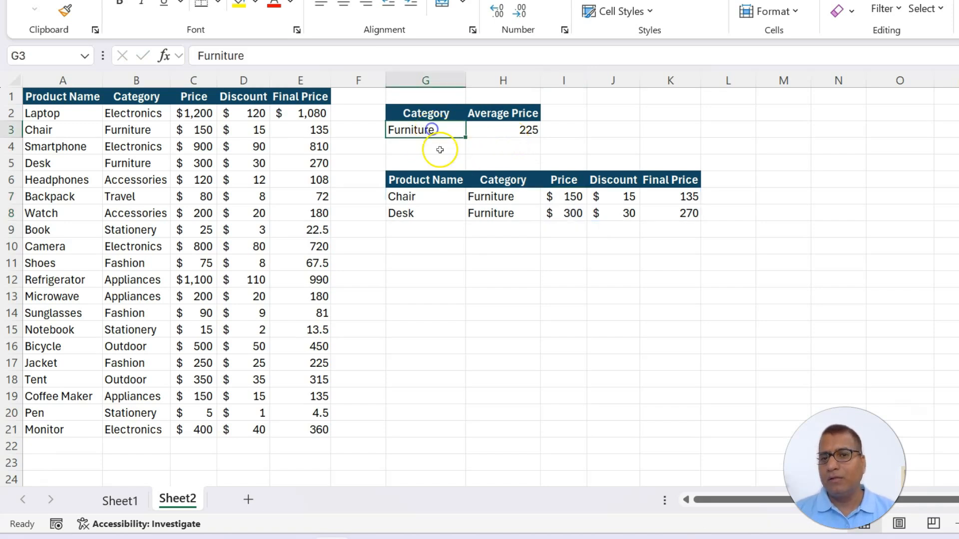
{"action": "type", "text": "sdf"}
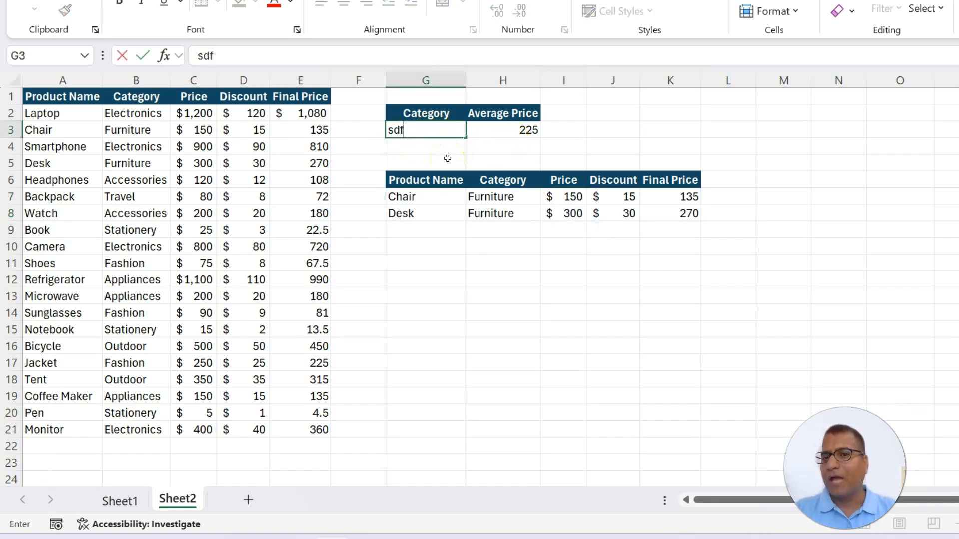
{"action": "key", "text": "Escape"}
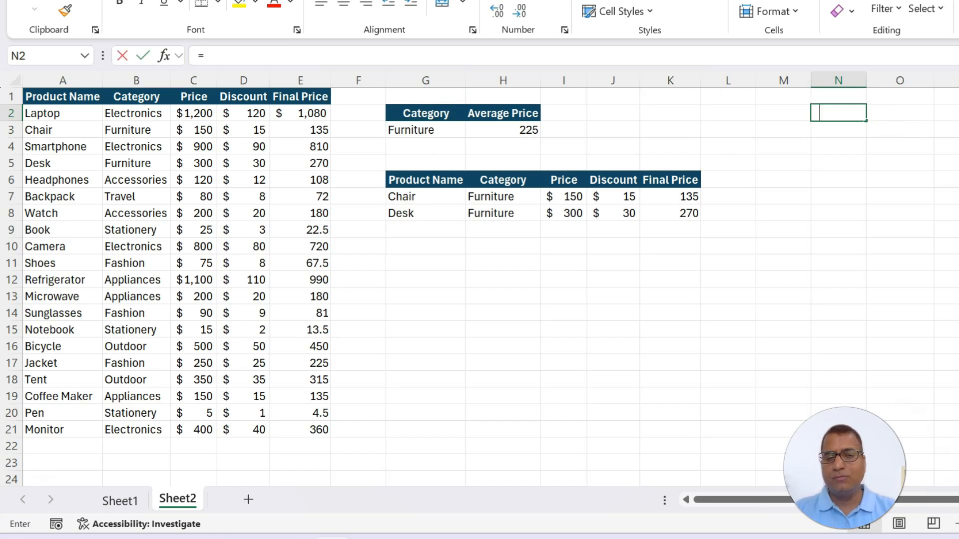
List the unique product categories by entering =UNIQUE(B2:B21) in N2
{"action": "type", "text": "=un"}
{"action": "key", "text": "Down"}
{"action": "key", "text": "Down"}
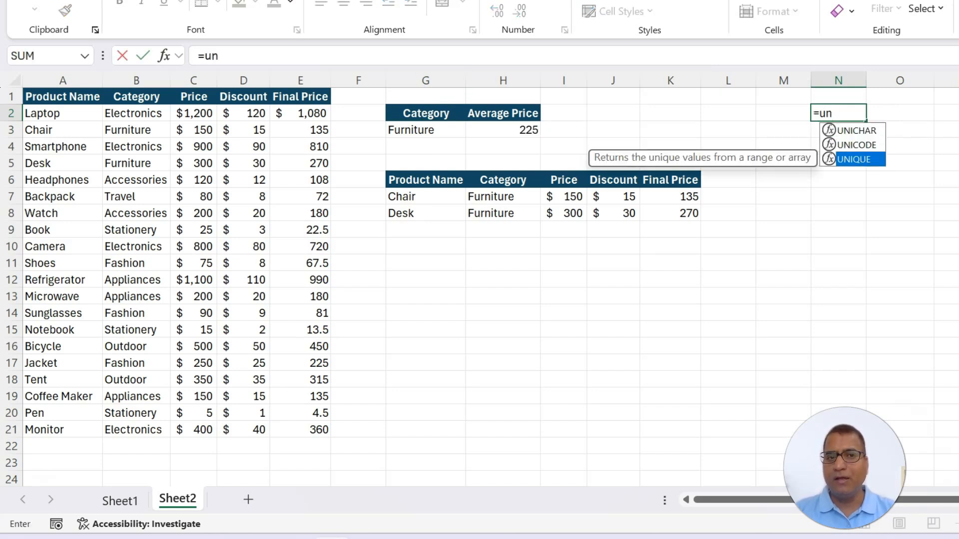
{"action": "key", "text": "Tab"}
{"action": "left_click_drag", "start_coordinate": [136, 113], "coordinate": [146, 428]}
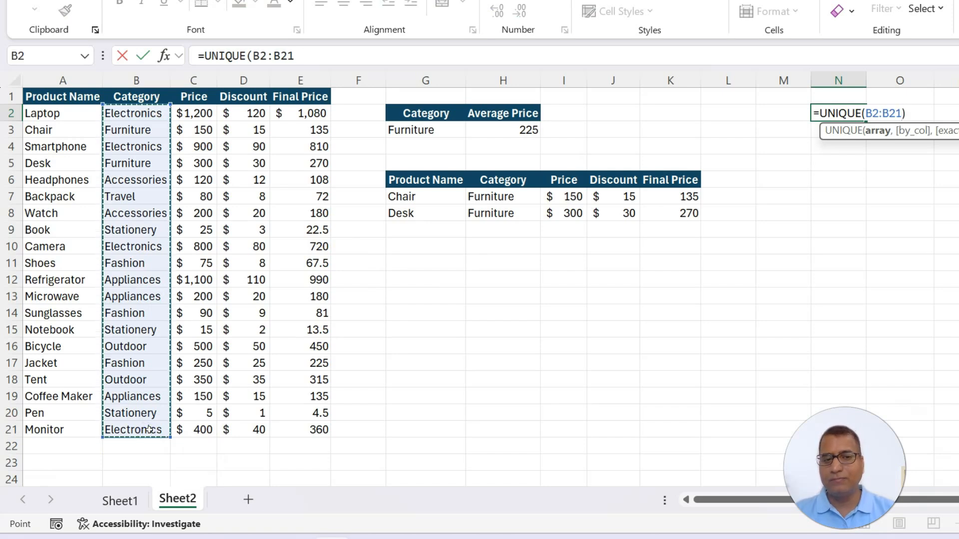
{"action": "type", "text": ")"}
{"action": "key", "text": "Return"}
{"action": "key", "text": "Up"}
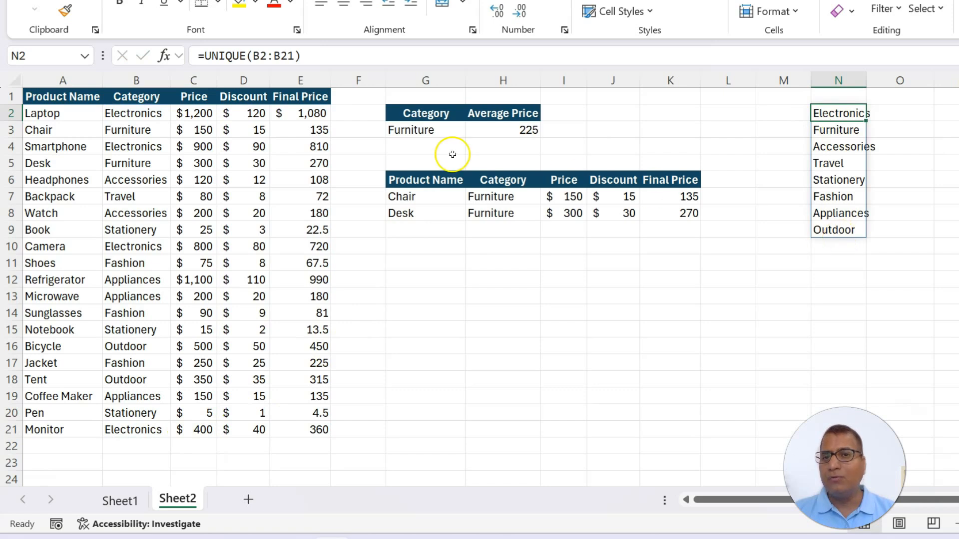
Set up data validation for the category cell G3 as a List with source =$N$2:$N$9
{"action": "left_click", "coordinate": [418, 130]}
{"action": "left_click", "coordinate": [299, 21]}
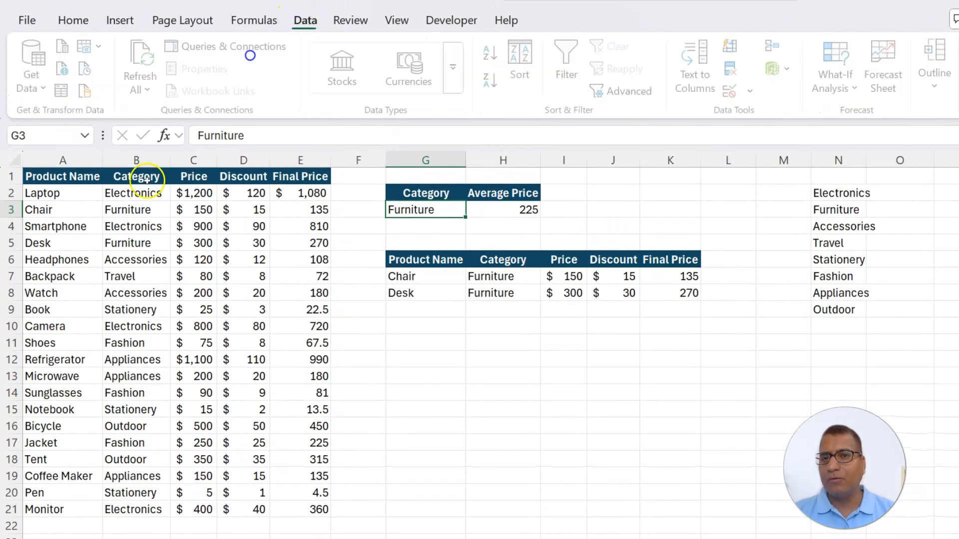
{"action": "left_click", "coordinate": [730, 91]}
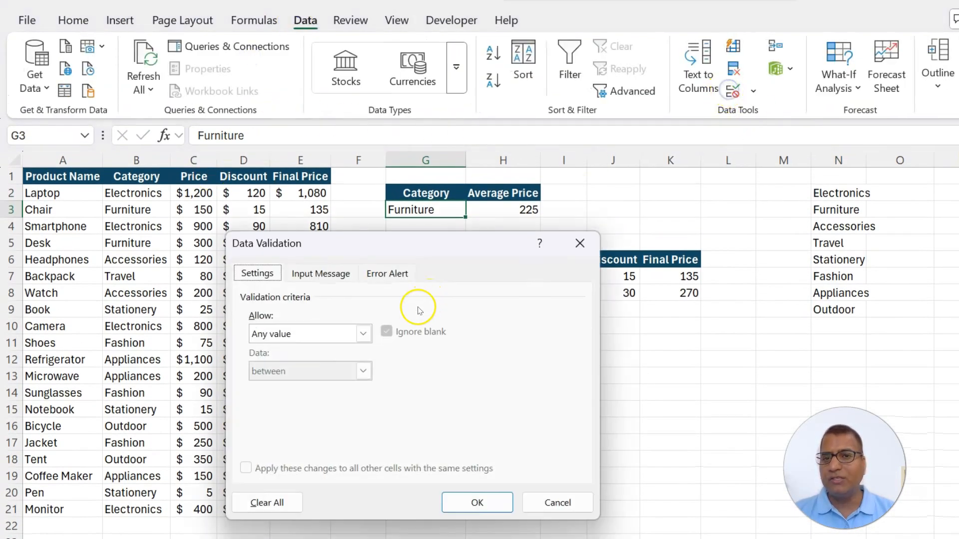
{"action": "left_click", "coordinate": [363, 334]}
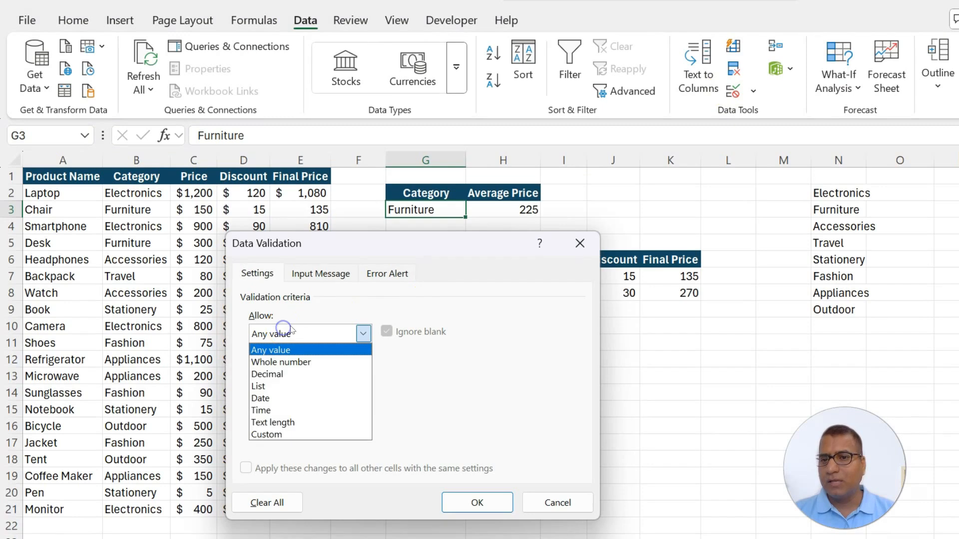
{"action": "left_click", "coordinate": [278, 387]}
{"action": "left_click", "coordinate": [274, 406]}
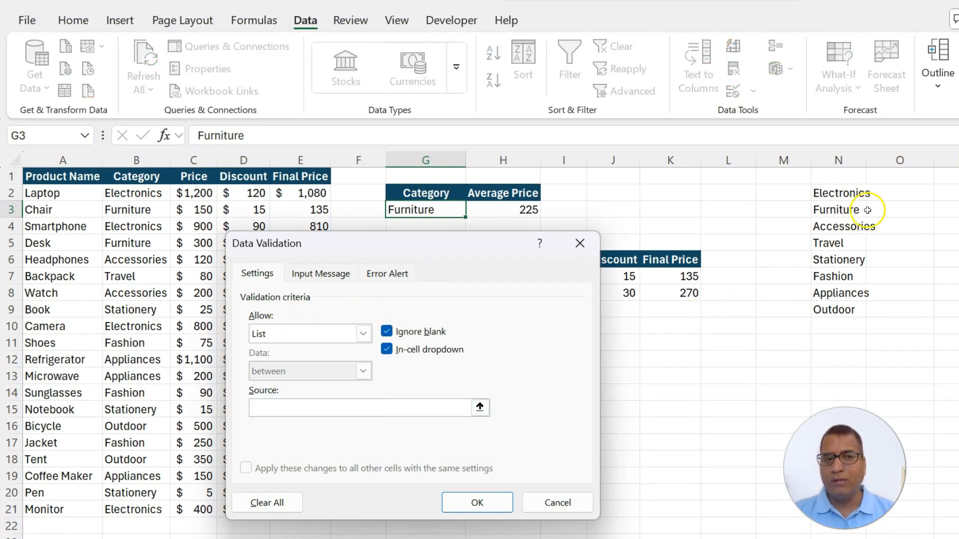
{"action": "left_click_drag", "start_coordinate": [836, 194], "coordinate": [846, 310]}
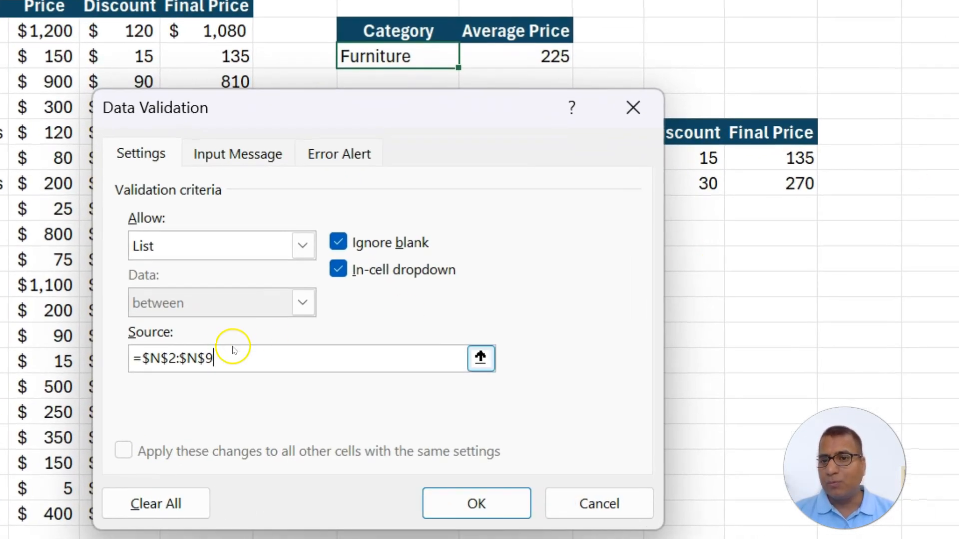
Change the validation source to the spill reference =$N$2#, apply it, and check the category choices offered in G3
{"action": "left_click_drag", "start_coordinate": [240, 355], "coordinate": [188, 360]}
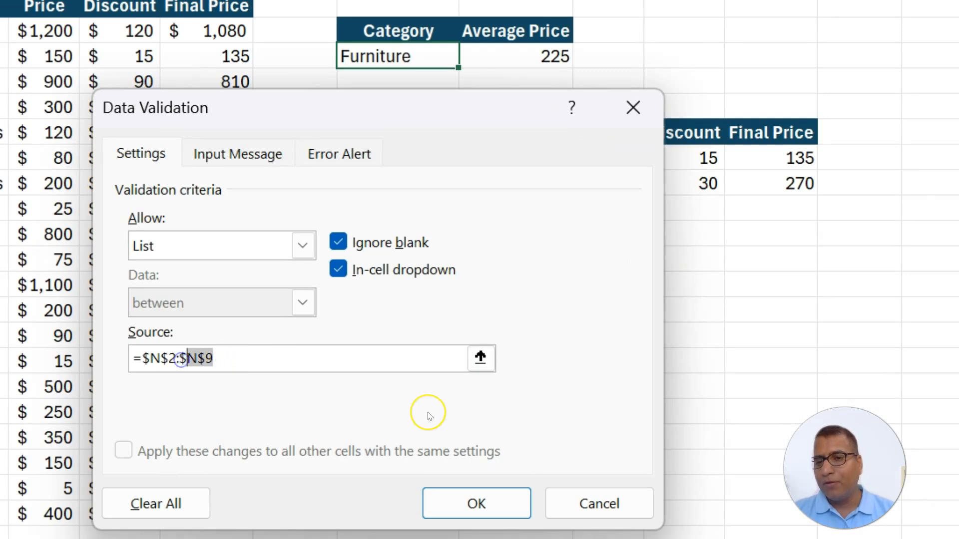
{"action": "key", "text": "BackSpace"}
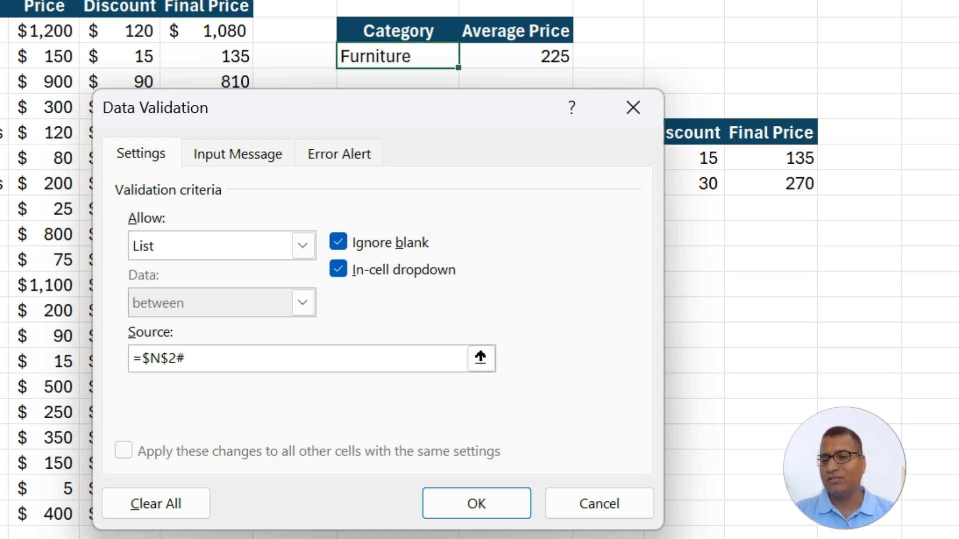
{"action": "left_click", "coordinate": [481, 514]}
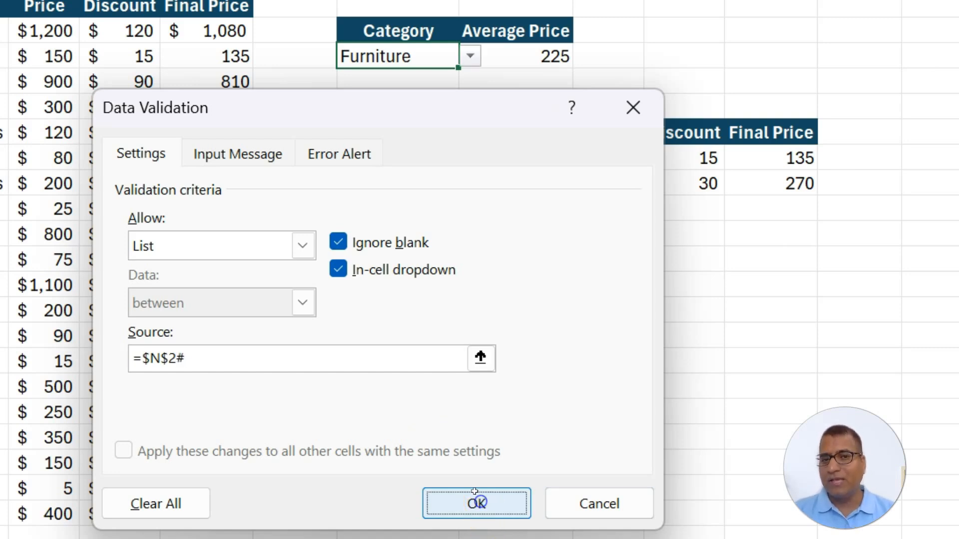
{"action": "left_click", "coordinate": [479, 504]}
{"action": "left_click", "coordinate": [469, 56]}
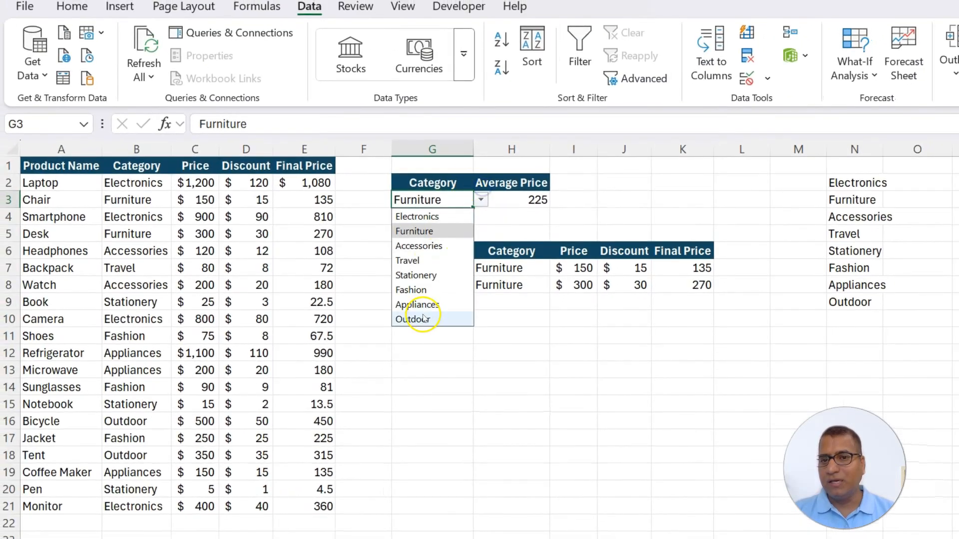
{"action": "left_click", "coordinate": [131, 237]}
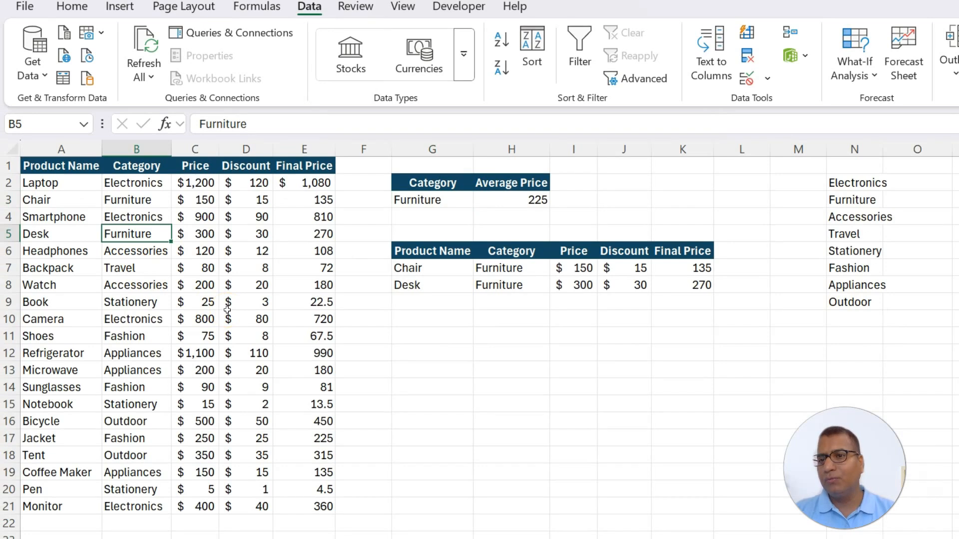
Change the category in B5 to Mouse and check the updated unique list and the choices offered in G3
{"action": "type", "text": "Mo"}
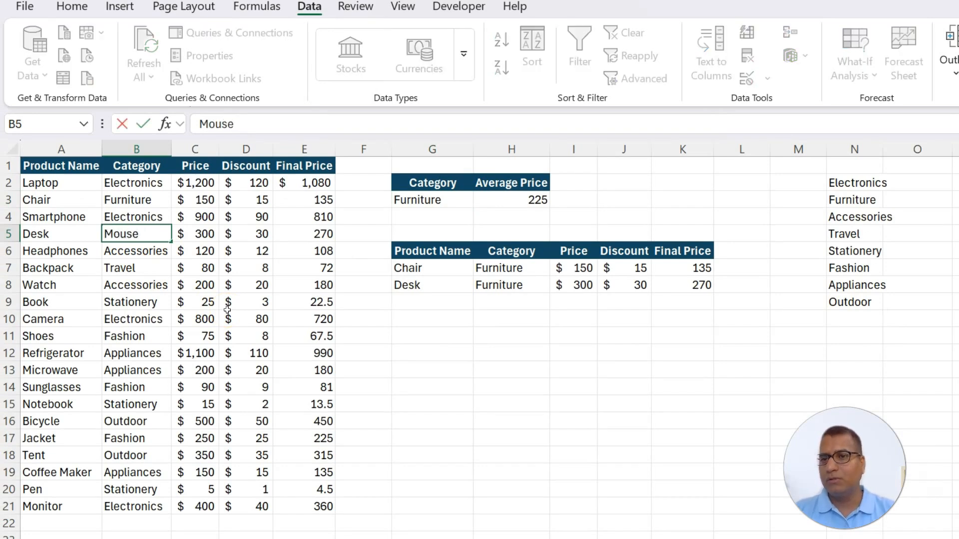
{"action": "type", "text": "use"}
{"action": "key", "text": "Return"}
{"action": "left_click_drag", "start_coordinate": [853, 182], "coordinate": [849, 320]}
{"action": "left_click", "coordinate": [429, 200]}
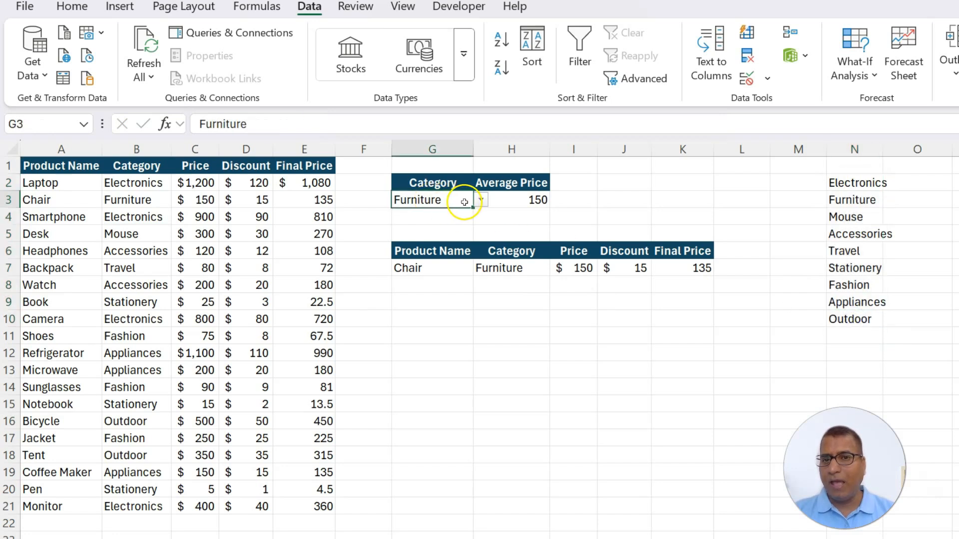
{"action": "left_click", "coordinate": [480, 201]}
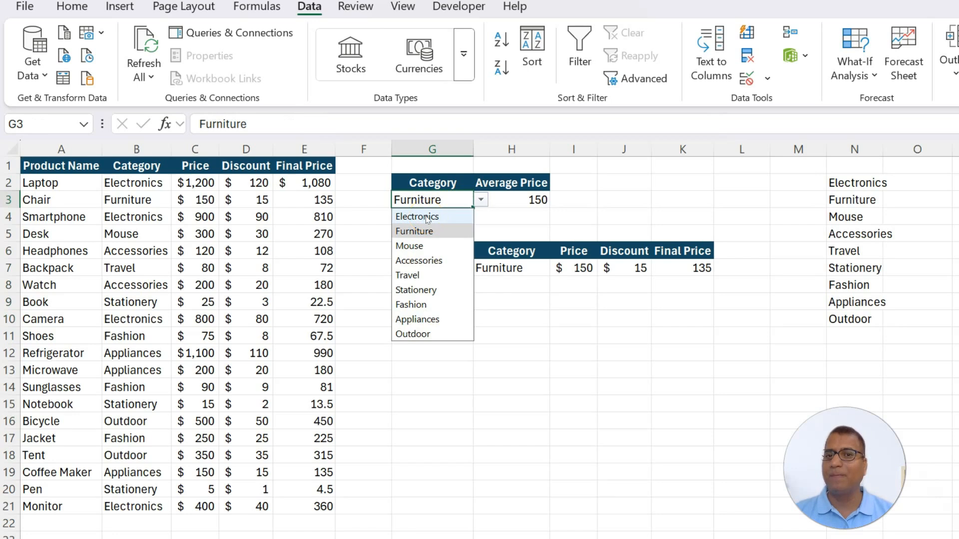
{"action": "left_click", "coordinate": [363, 194]}
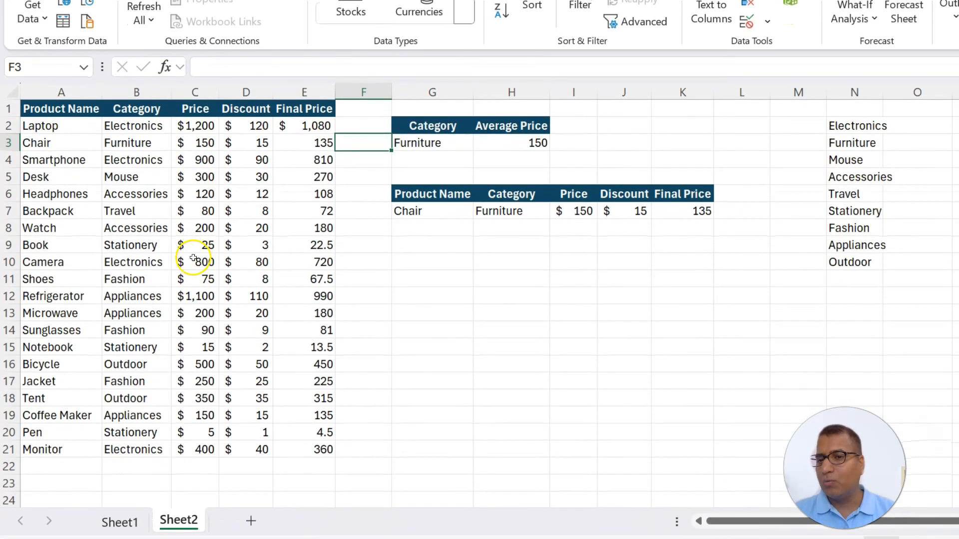
Duplicate Sheet2 and clear the Discount and Final Price values in D2:E21 on the copy
{"action": "left_click_drag", "start_coordinate": [181, 521], "coordinate": [252, 521]}
{"action": "left_click_drag", "start_coordinate": [246, 126], "coordinate": [317, 448]}
{"action": "key", "text": "Delete"}
Convert the product range A1:E21 into a table with headers
{"action": "left_click_drag", "start_coordinate": [45, 109], "coordinate": [280, 443]}
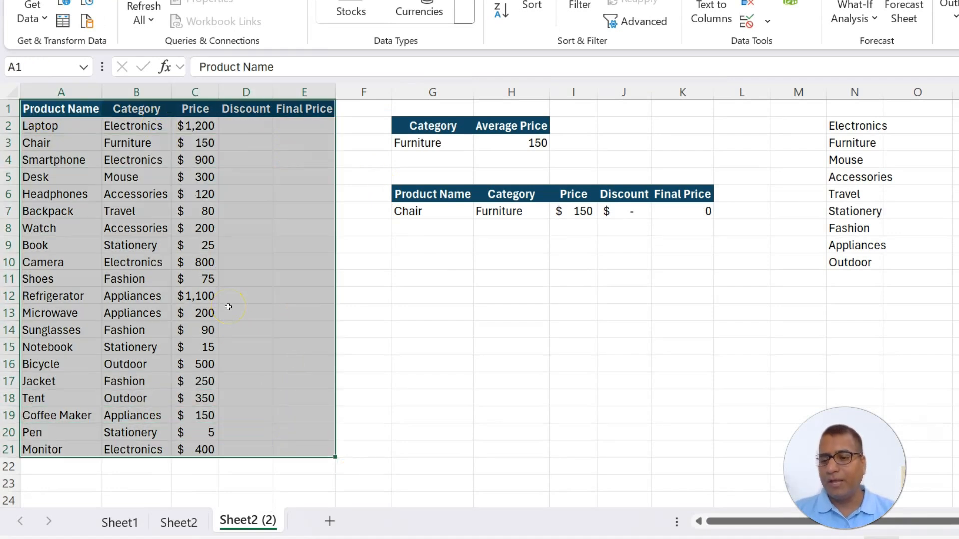
{"action": "key", "text": "ctrl+t"}
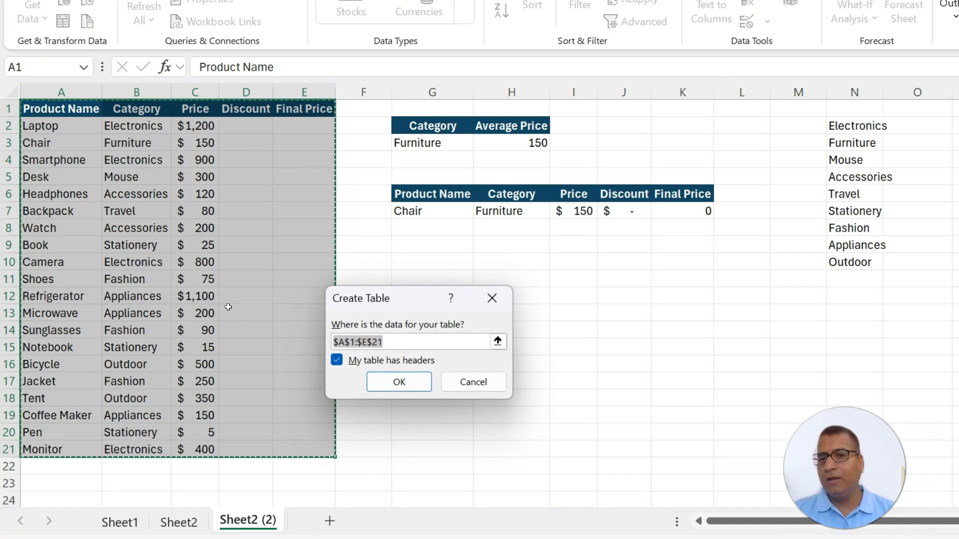
{"action": "left_click", "coordinate": [400, 383]}
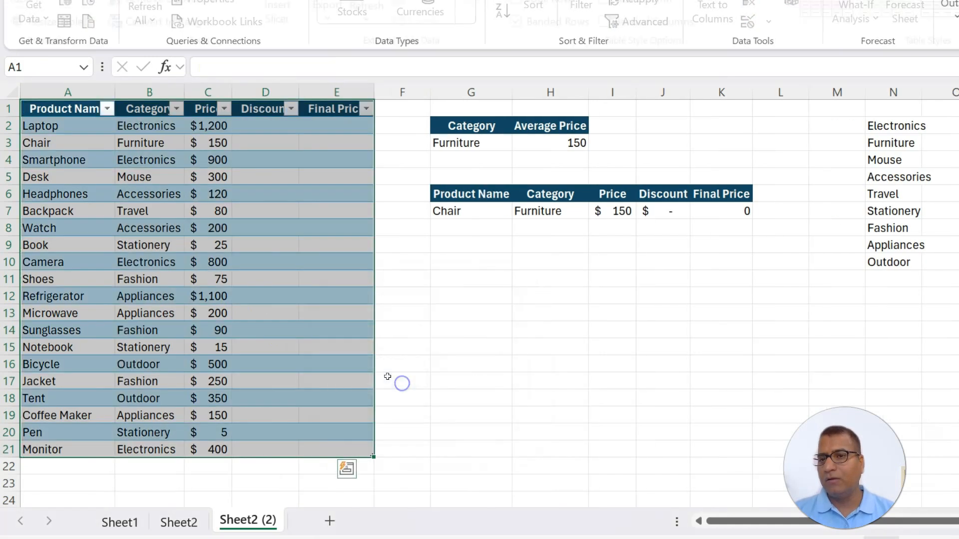
{"action": "left_click", "coordinate": [253, 126]}
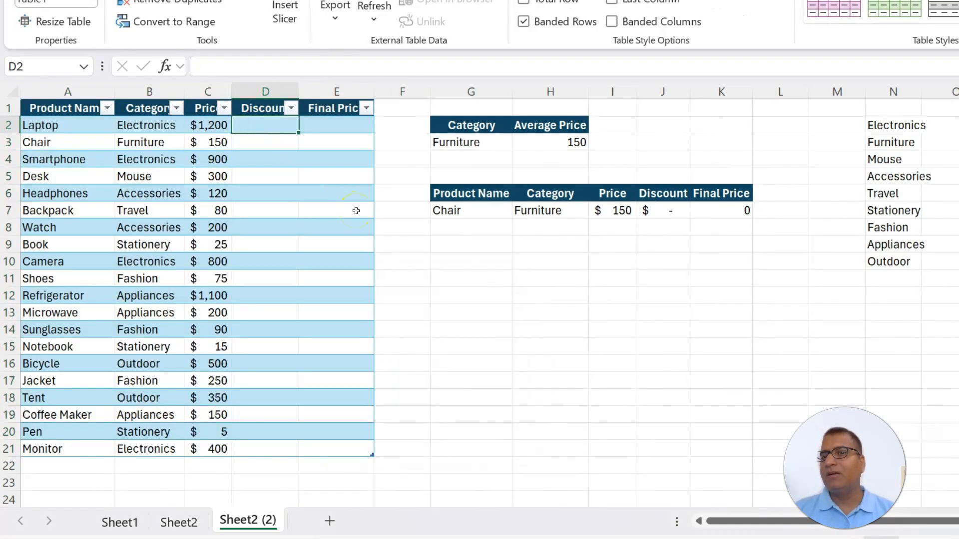
{"action": "type", "text": "="}
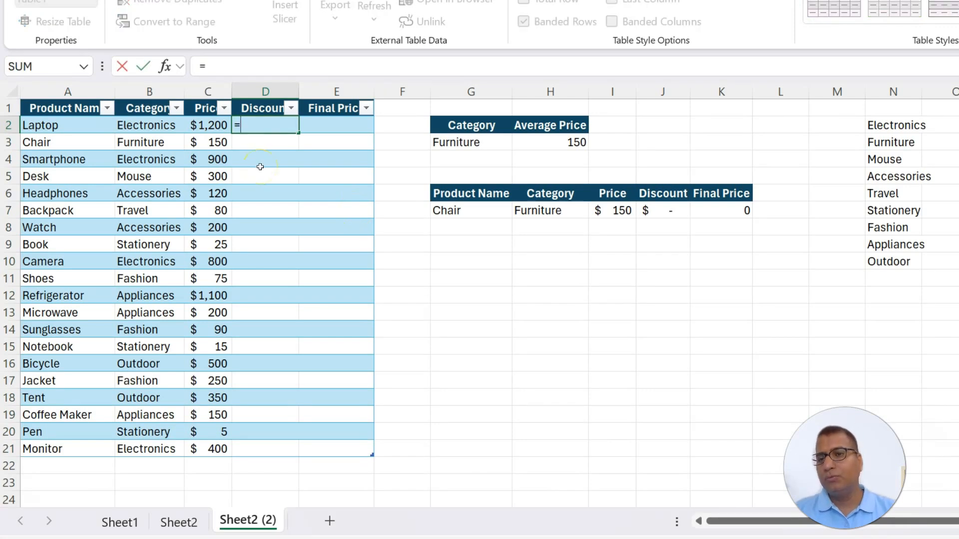
{"action": "key", "text": "Left"}
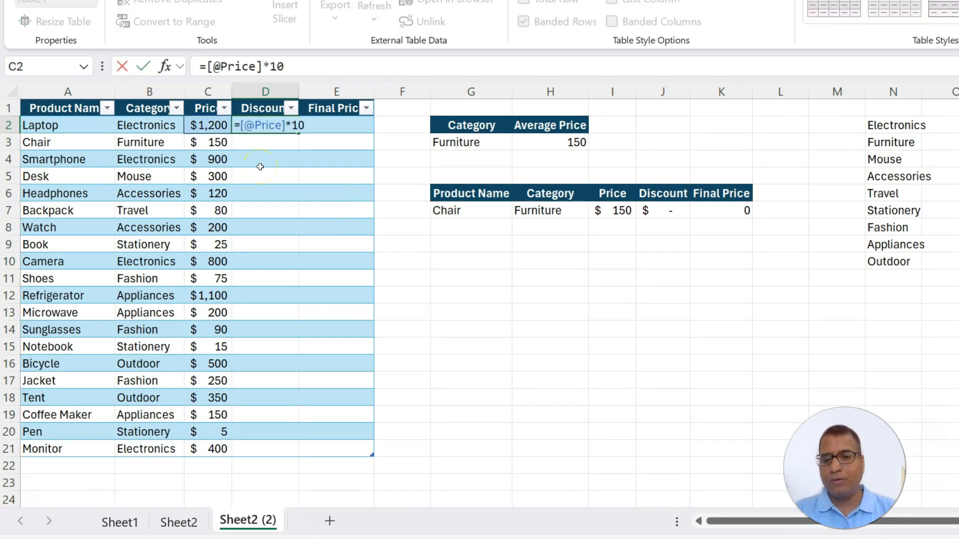
{"action": "type", "text": "*10%"}
{"action": "key", "text": "Return"}
{"action": "key", "text": "Up"}
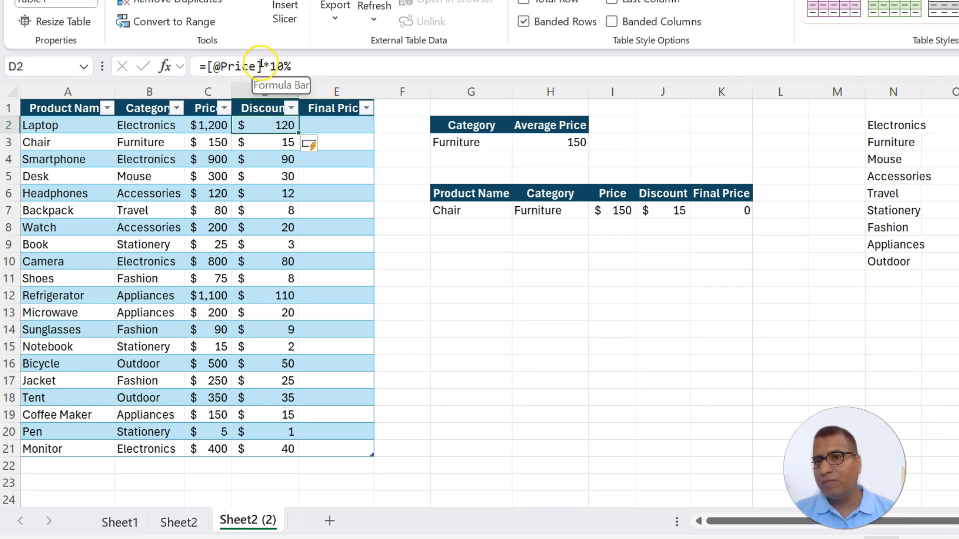
Try the whole-column formula =[Price]*10% in D2, declining the suggested replacement formula
{"action": "left_click_drag", "start_coordinate": [261, 65], "coordinate": [225, 65]}
{"action": "left_click_drag", "start_coordinate": [207, 126], "coordinate": [207, 448]}
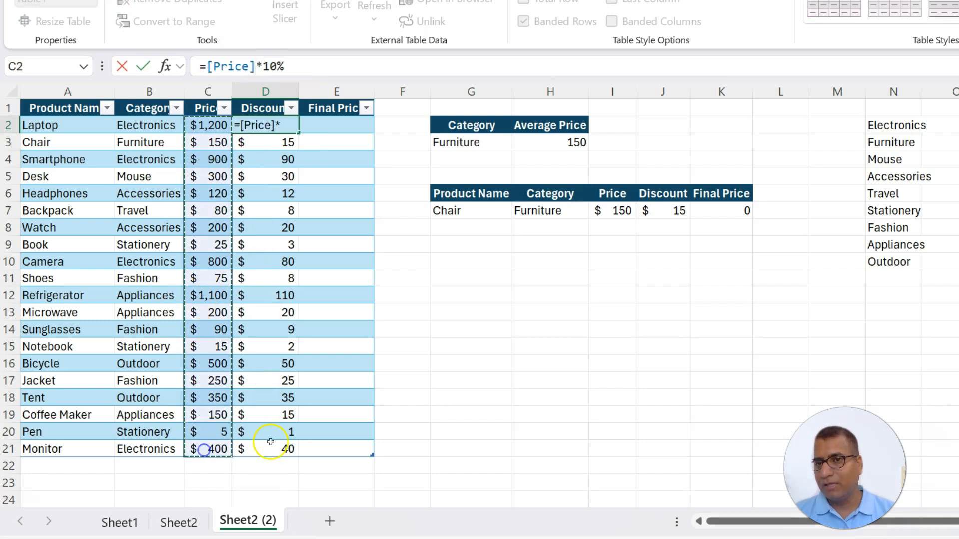
{"action": "key", "text": "Return"}
{"action": "left_click", "coordinate": [601, 293]}
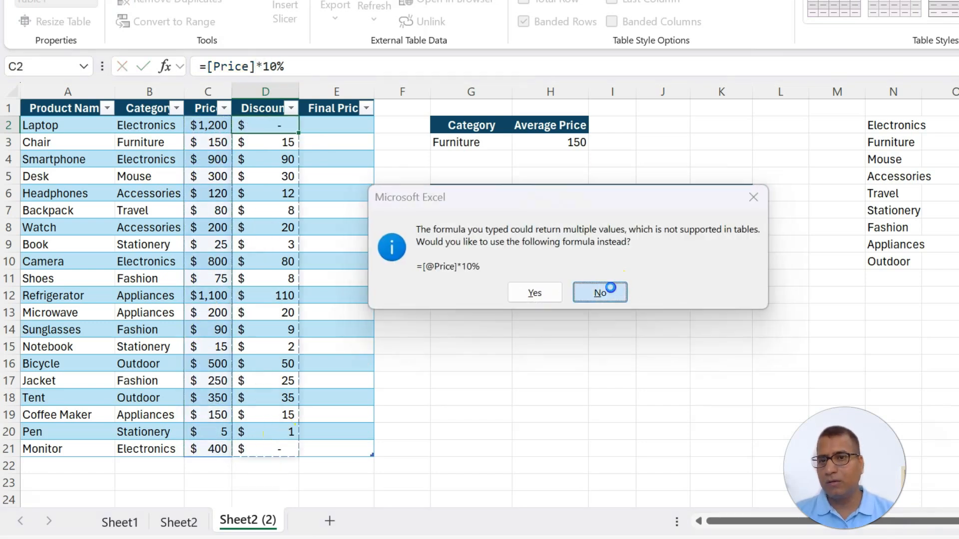